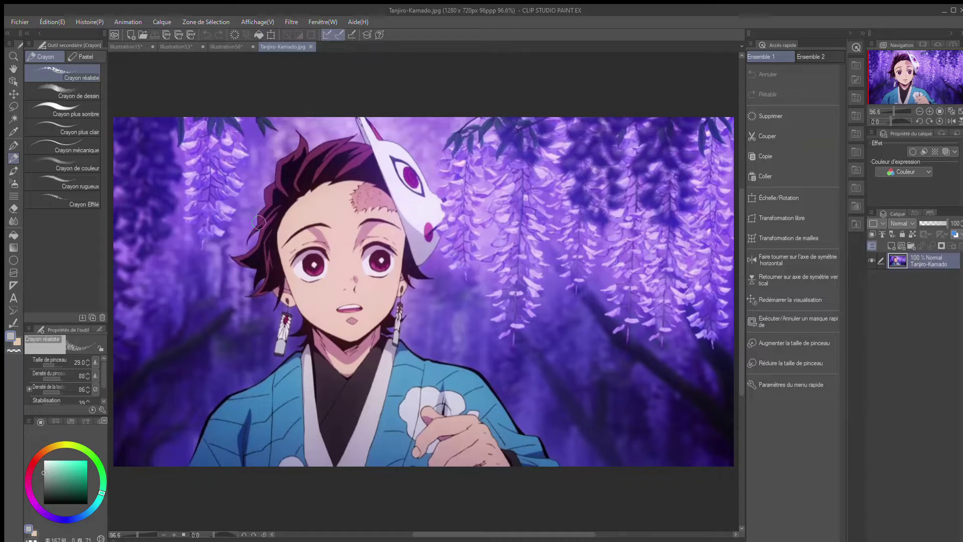
- Add a new layer over the reference image and trace both sides of the character's jawline down to the chin in red with the G-pen
key("ctrl+shift+n")
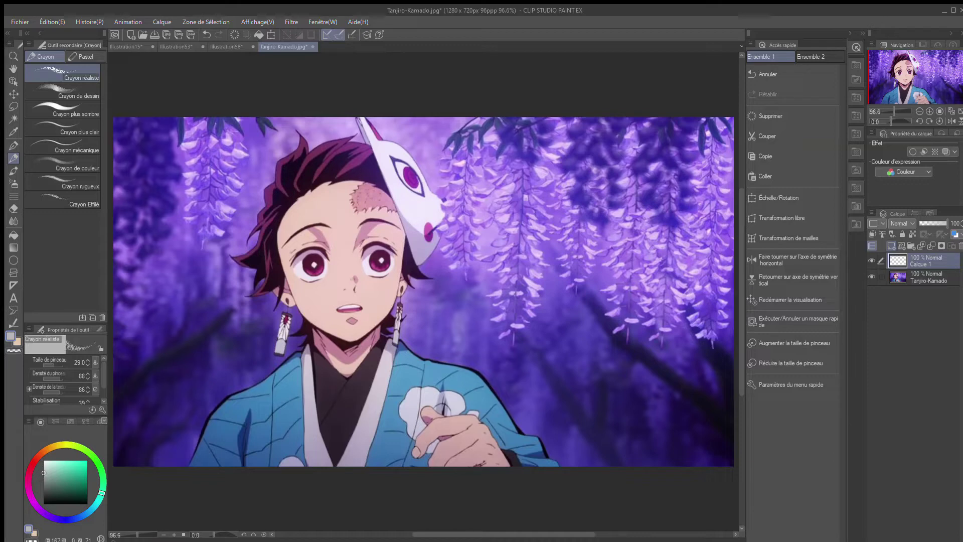
key("p")
mouse_move(283, 273)
left_mouse_down()
mouse_move(313, 325)
mouse_move(353, 343)
left_mouse_up()
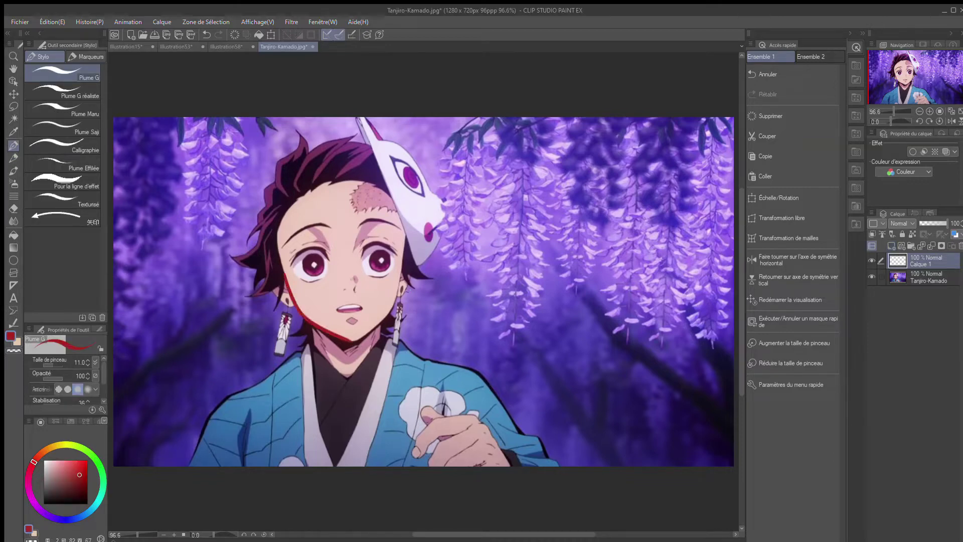
mouse_move(406, 246)
left_mouse_down()
mouse_move(390, 313)
mouse_move(348, 343)
left_mouse_up()
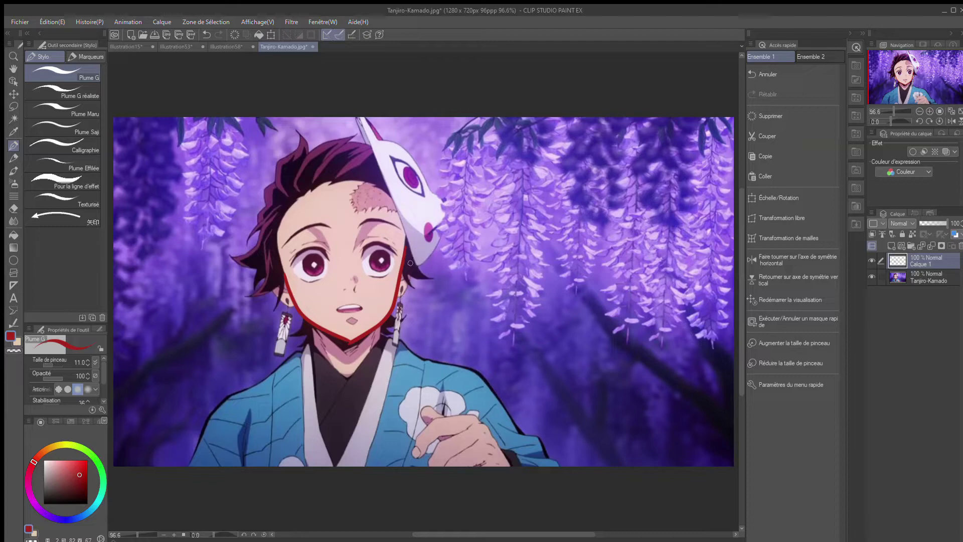
mouse_move(410, 255)
left_mouse_down()
mouse_move(393, 337)
mouse_move(355, 346)
left_mouse_up()
mouse_move(274, 285)
left_mouse_down()
mouse_move(282, 305)
mouse_move(334, 346)
left_mouse_up()
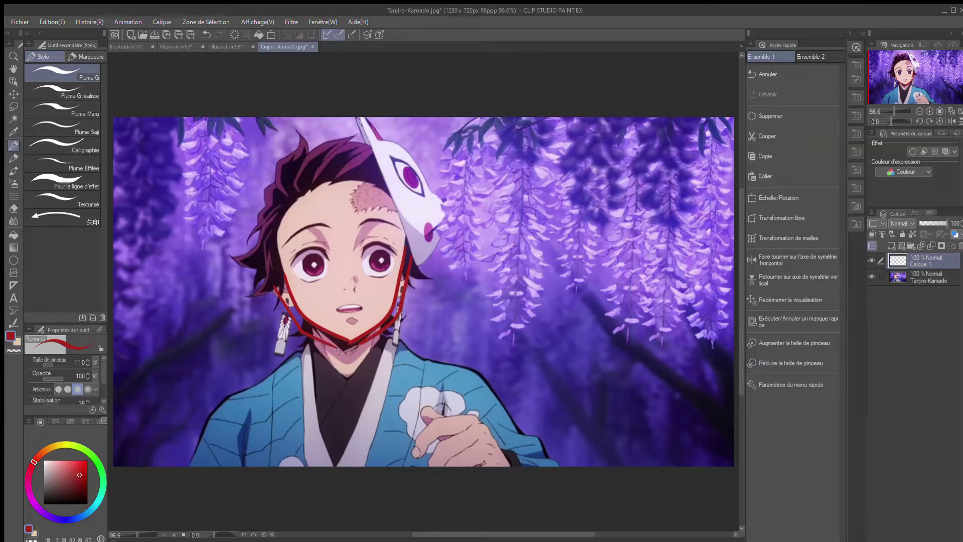
key("ctrl+z")
key("ctrl+z")
key("ctrl+z")
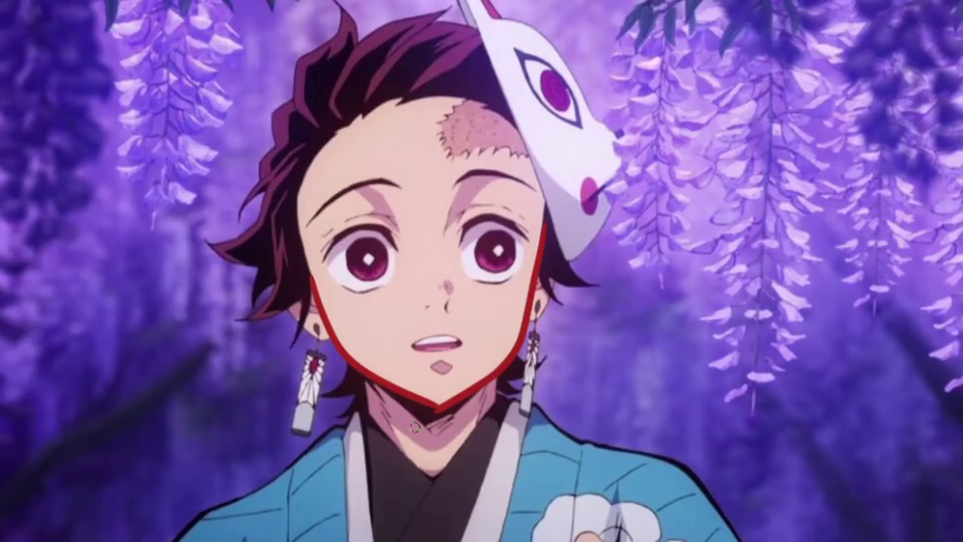
- Trace both irises and the spiky outer edge of the character's hair in red on the reference
mouse_move(359, 238)
left_mouse_down()
mouse_move(374, 236)
mouse_move(391, 256)
mouse_move(379, 285)
mouse_move(352, 275)
mouse_move(345, 253)
mouse_move(357, 238)
left_mouse_up()
mouse_move(497, 230)
left_mouse_down()
mouse_move(509, 232)
mouse_move(512, 268)
mouse_move(502, 274)
mouse_move(482, 236)
mouse_move(473, 250)
mouse_move(479, 265)
mouse_move(502, 273)
left_mouse_up()
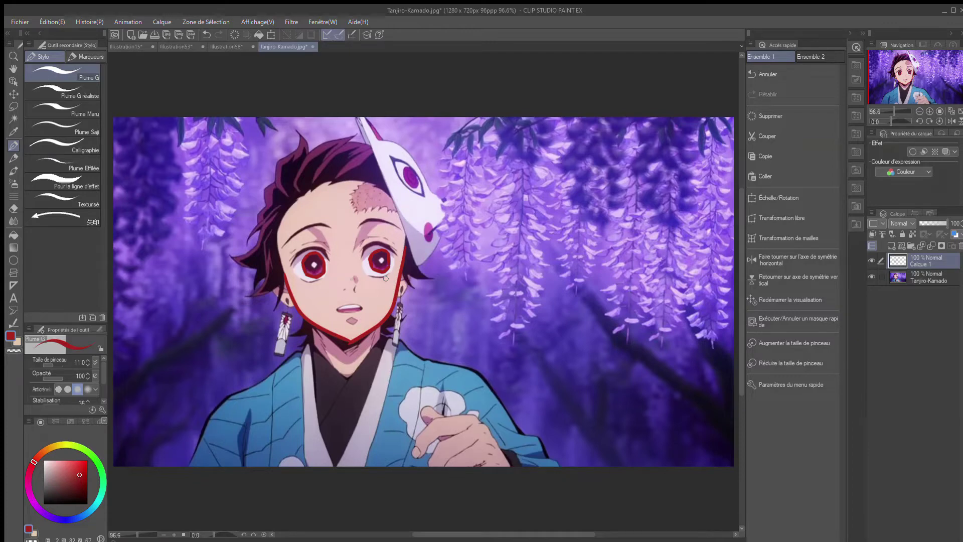
mouse_move(287, 197)
left_mouse_down()
mouse_move(277, 159)
mouse_move(298, 145)
mouse_move(297, 129)
mouse_move(308, 150)
left_mouse_up()
mouse_move(271, 185)
left_mouse_down()
mouse_move(266, 210)
mouse_move(247, 241)
mouse_move(256, 249)
mouse_move(230, 256)
mouse_move(262, 265)
left_mouse_up()
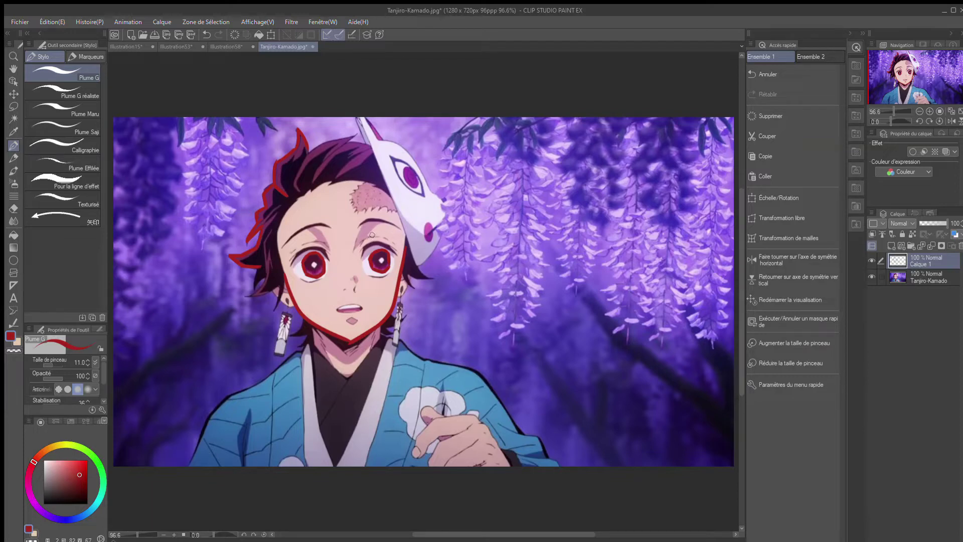
- Trace the upper eyelids and the side of the nose in red on the reference face
mouse_move(359, 246)
left_mouse_down()
mouse_move(383, 238)
mouse_move(397, 247)
left_mouse_up()
mouse_move(302, 243)
left_mouse_down()
mouse_move(330, 248)
mouse_move(287, 255)
left_mouse_up()
left_click_drag(353, 275, 350, 286)
- Switch to the blank canvas Illustration53 and sketch a large rough head circle with the realistic pencil
left_click_drag(336, 185, 341, 229)
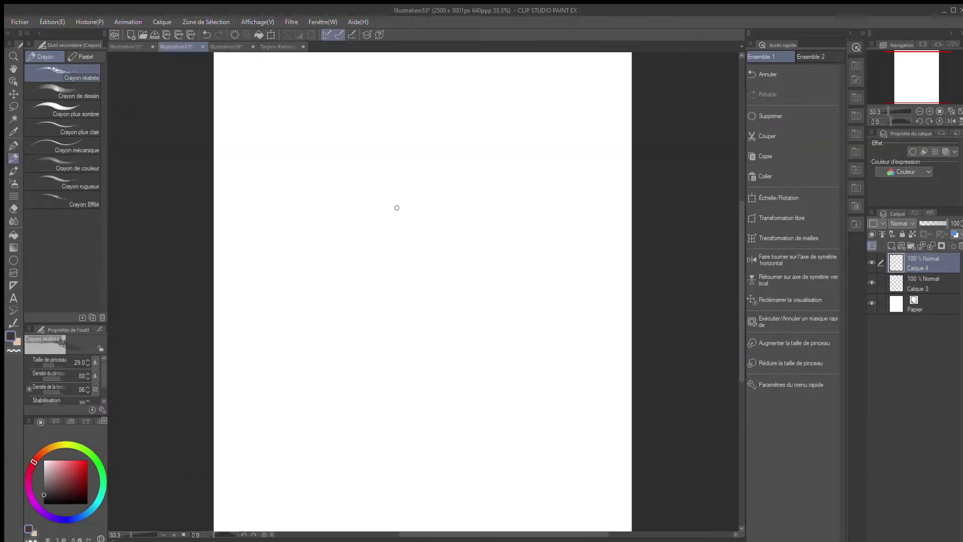
mouse_move(394, 179)
left_mouse_down()
mouse_move(408, 177)
mouse_move(356, 224)
mouse_move(355, 284)
left_mouse_up()
left_click_drag(350, 235, 377, 307)
mouse_move(350, 256)
left_mouse_down()
mouse_move(402, 174)
mouse_move(442, 172)
mouse_move(488, 194)
mouse_move(464, 179)
mouse_move(505, 280)
left_mouse_up()
mouse_move(360, 287)
left_mouse_down()
mouse_move(430, 329)
mouse_move(452, 324)
mouse_move(489, 282)
left_mouse_up()
mouse_move(462, 316)
left_mouse_down()
mouse_move(510, 268)
mouse_move(491, 299)
left_mouse_up()
left_click_drag(510, 257, 458, 324)
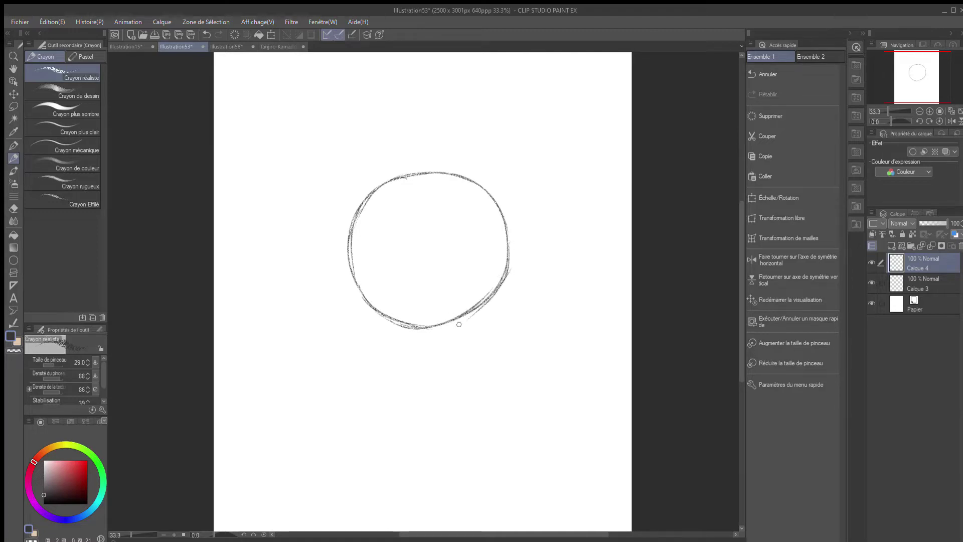
left_click_drag(513, 209, 494, 285)
left_click_drag(443, 318, 477, 304)
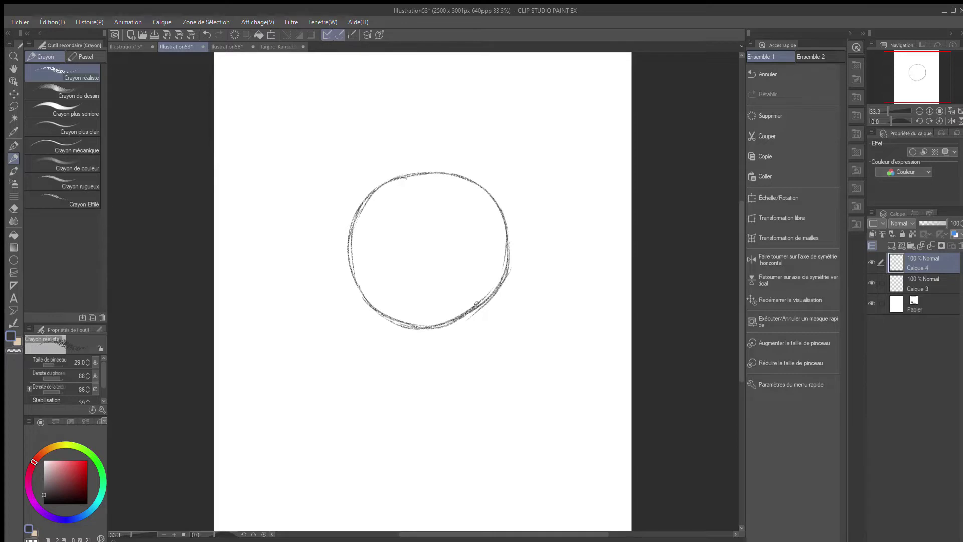
mouse_move(506, 253)
left_mouse_down()
mouse_move(477, 306)
mouse_move(432, 321)
left_mouse_up()
- Draw a vertical centre axis through the head circle, starting just above it and extending well below it
left_click_drag(430, 169, 427, 306)
left_click_drag(431, 233, 430, 319)
left_click_drag(430, 259, 429, 369)
left_click_drag(429, 307, 431, 426)
left_click_drag(430, 328, 431, 427)
left_click_drag(429, 139, 427, 291)
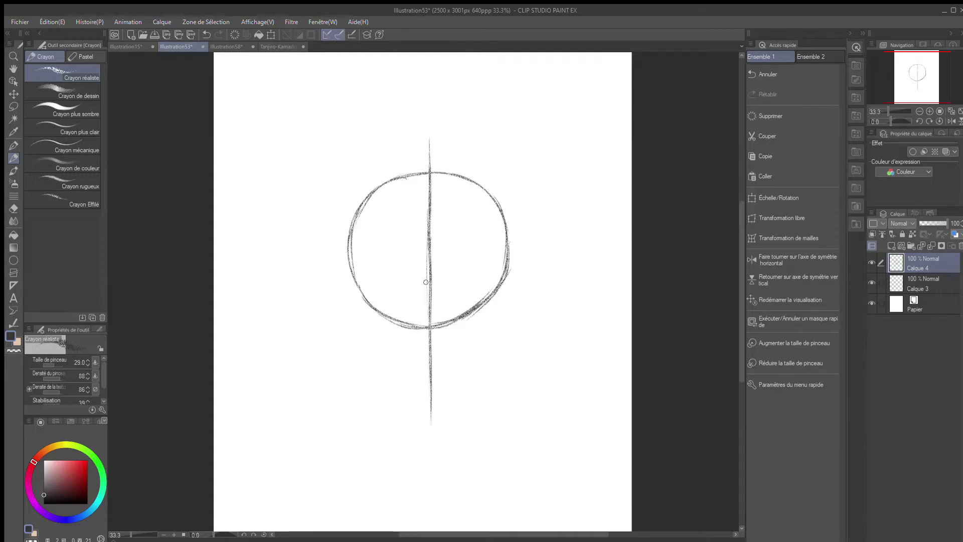
left_click_drag(430, 382, 432, 435)
- Draw a short horizontal chin line near the axis's lower end and a longer jaw guide between it and the circle
mouse_move(433, 394)
left_mouse_down()
mouse_move(441, 393)
mouse_move(431, 394)
left_mouse_up()
left_click_drag(424, 393, 487, 394)
mouse_move(421, 394)
left_mouse_down()
mouse_move(499, 393)
mouse_move(381, 394)
left_mouse_up()
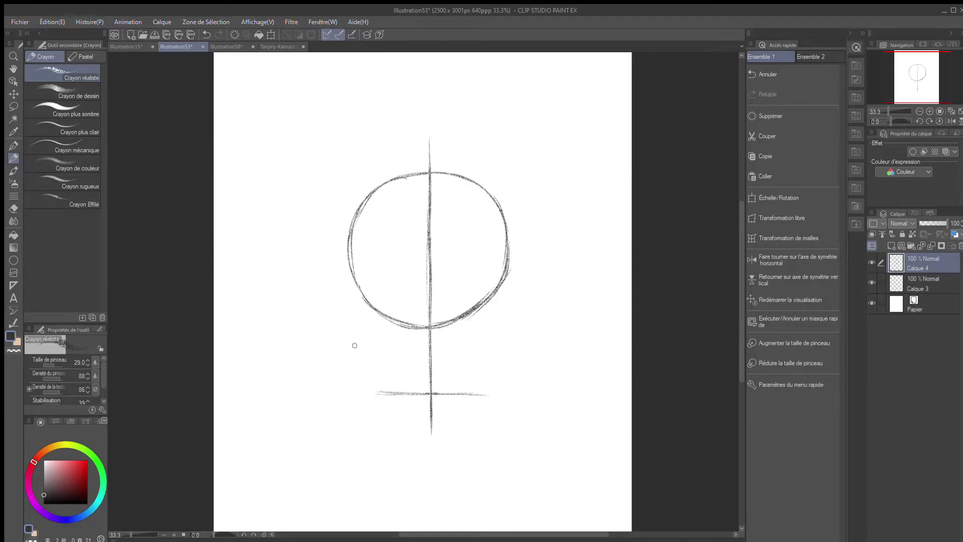
mouse_move(406, 347)
left_mouse_down()
mouse_move(363, 346)
mouse_move(520, 349)
left_mouse_up()
left_click_drag(351, 345, 412, 347)
left_click_drag(478, 397, 499, 393)
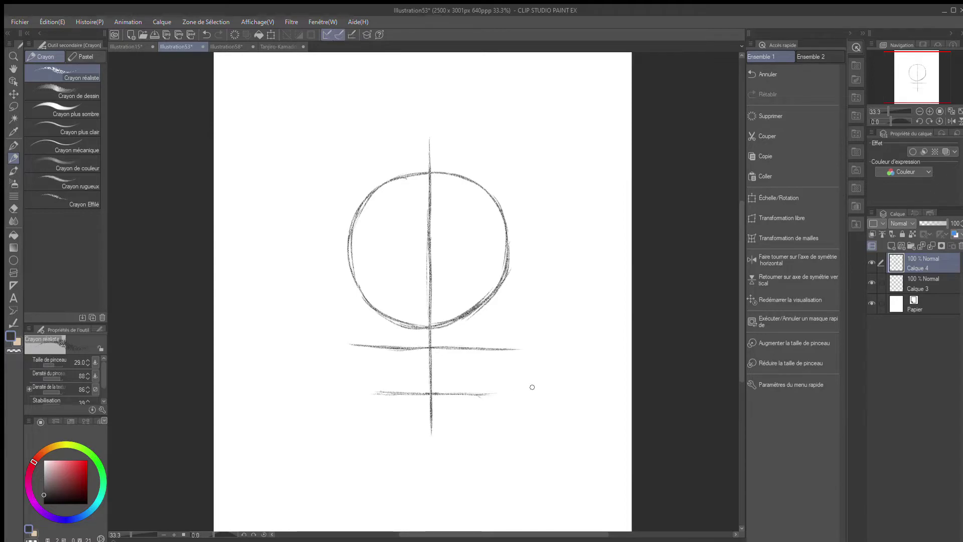
left_click_drag(522, 398, 524, 385)
left_click_drag(532, 350, 535, 340)
key("ctrl+z")
- Reduce the construction layer's opacity to 23% and add a new layer above it
left_click_drag(947, 224, 927, 223)
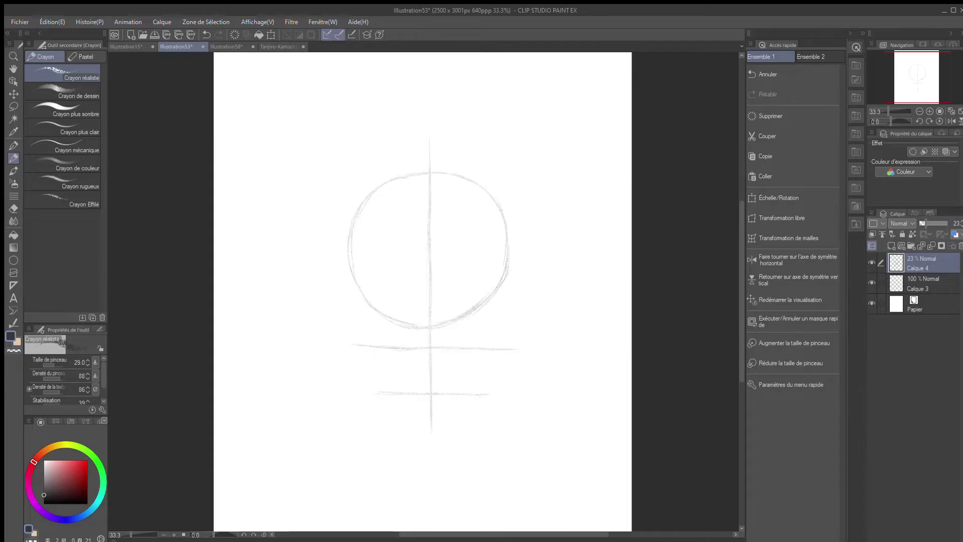
left_click(891, 245)
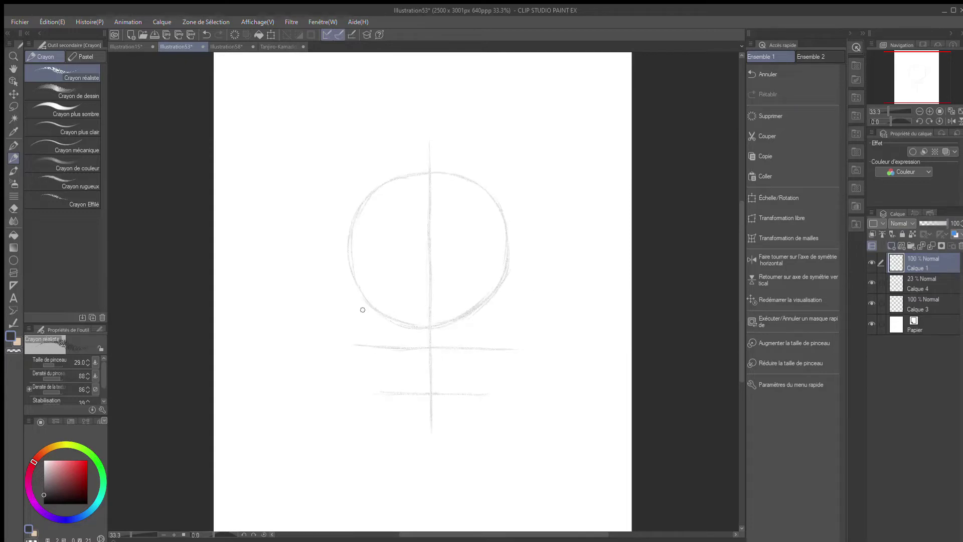
- Draw the left side of the jaw from the circle's lower edge through the jaw guide to the rounded chin
left_click_drag(354, 298, 368, 337)
left_click_drag(373, 345, 393, 368)
left_click_drag(379, 354, 429, 394)
scroll(448, 390, "up", 1)
left_click_drag(414, 394, 441, 388)
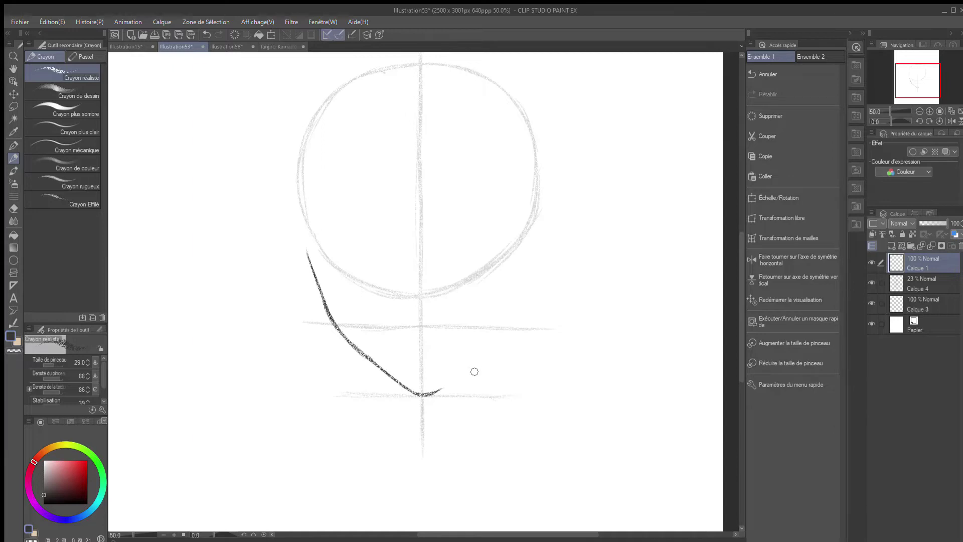
- Draw the right side of the jaw from the chin up to the circle, mirroring the left side
mouse_move(432, 392)
left_mouse_down()
mouse_move(507, 331)
mouse_move(440, 388)
mouse_move(506, 331)
mouse_move(477, 358)
left_mouse_up()
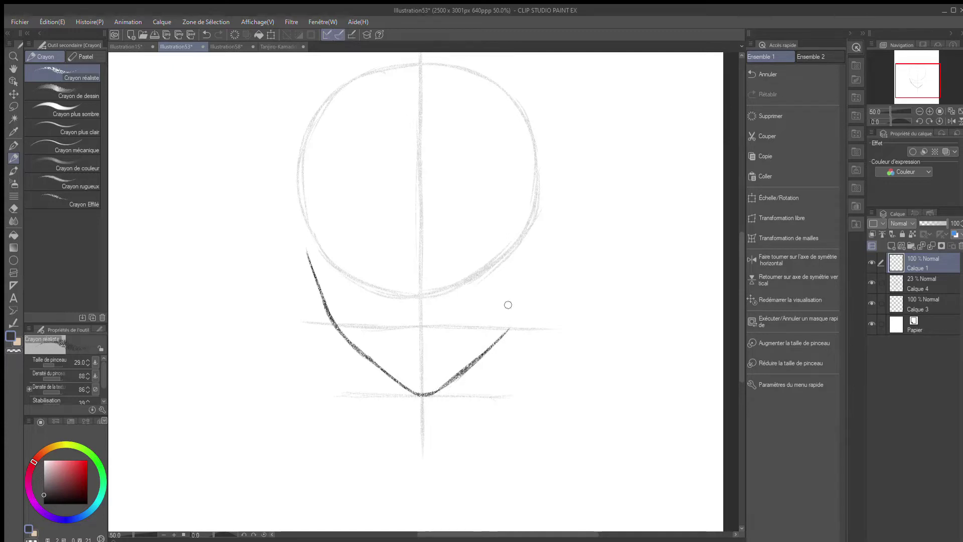
left_click_drag(508, 329, 517, 299)
mouse_move(516, 308)
left_mouse_down()
mouse_move(528, 253)
mouse_move(507, 333)
mouse_move(530, 264)
left_mouse_up()
key("ctrl+z")
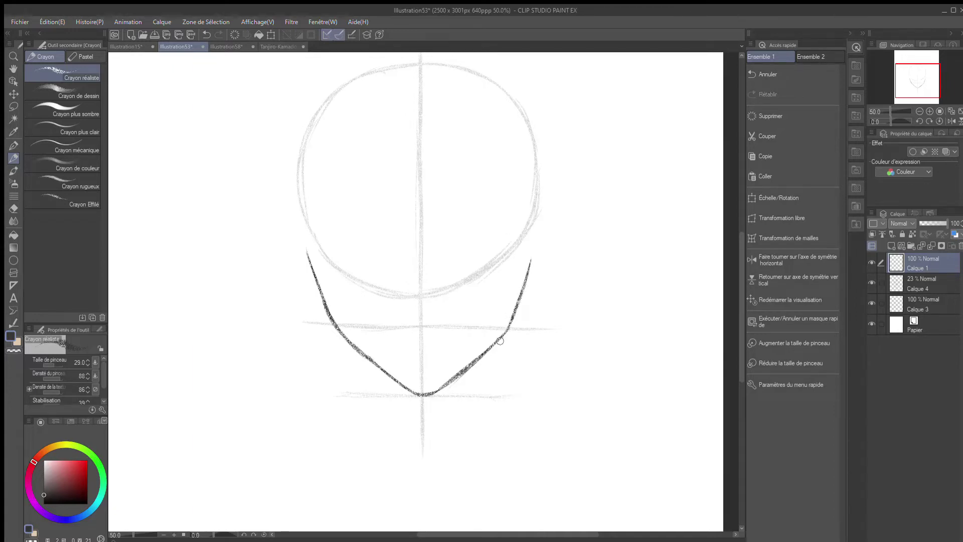
left_click_drag(517, 298, 535, 248)
left_click_drag(509, 323, 493, 348)
left_click_drag(504, 340, 500, 347)
key("ctrl+z")
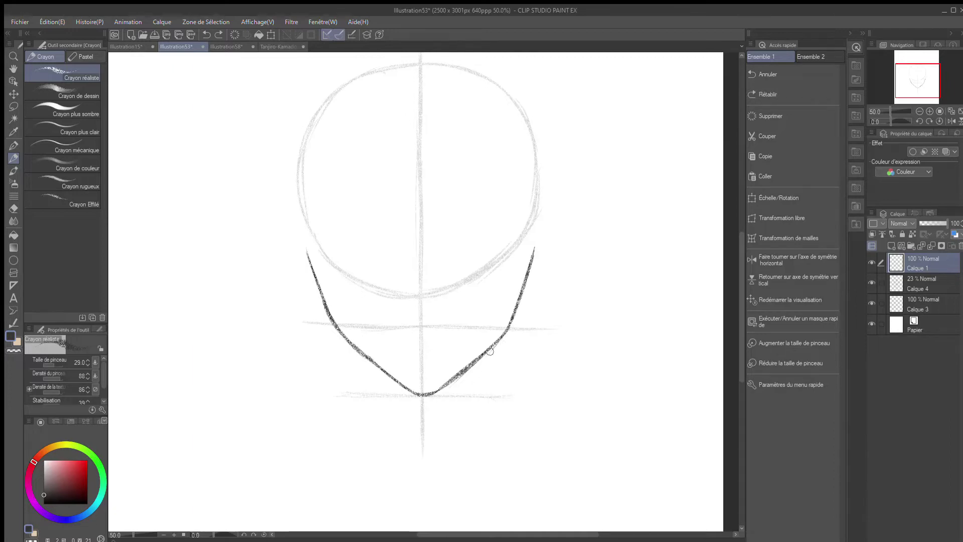
- Draw the two slightly curved neck lines downward from both sides of the jaw
left_click_drag(490, 347, 491, 444)
left_click_drag(359, 354, 357, 441)
left_click_drag(488, 380, 491, 441)
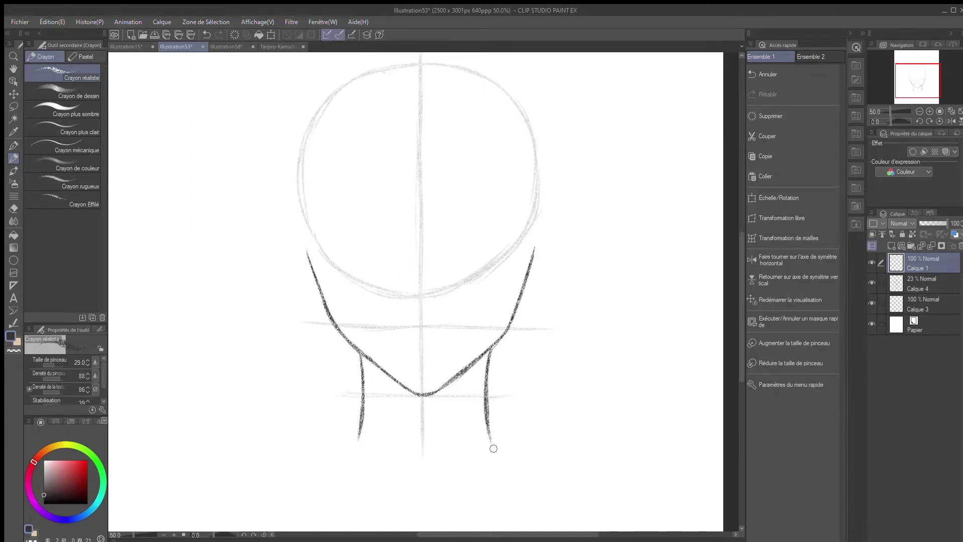
left_click_drag(486, 413, 488, 445)
left_click_drag(410, 382, 371, 354)
left_click_drag(339, 325, 355, 347)
key("ctrl+z")
key("ctrl+z")
- Draw the mouth as two gently curved strokes on either side of the axis, with a small diamond-shaped lip mark below
left_click_drag(393, 346, 416, 342)
left_click_drag(430, 342, 460, 347)
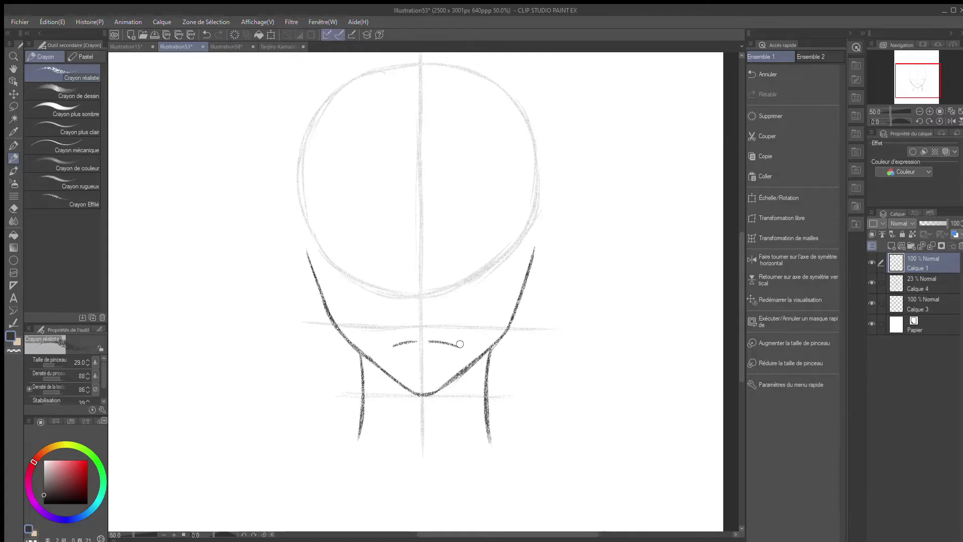
left_click_drag(454, 346, 447, 344)
key("ctrl+z")
mouse_move(411, 359)
left_mouse_down()
mouse_move(434, 359)
mouse_move(414, 364)
mouse_move(421, 367)
left_mouse_up()
key("ctrl+z")
key("ctrl+z")
- Draw two short nostril strokes above the mouth, one on each side of the axis, and adjust their position slightly
left_click_drag(409, 303, 413, 307)
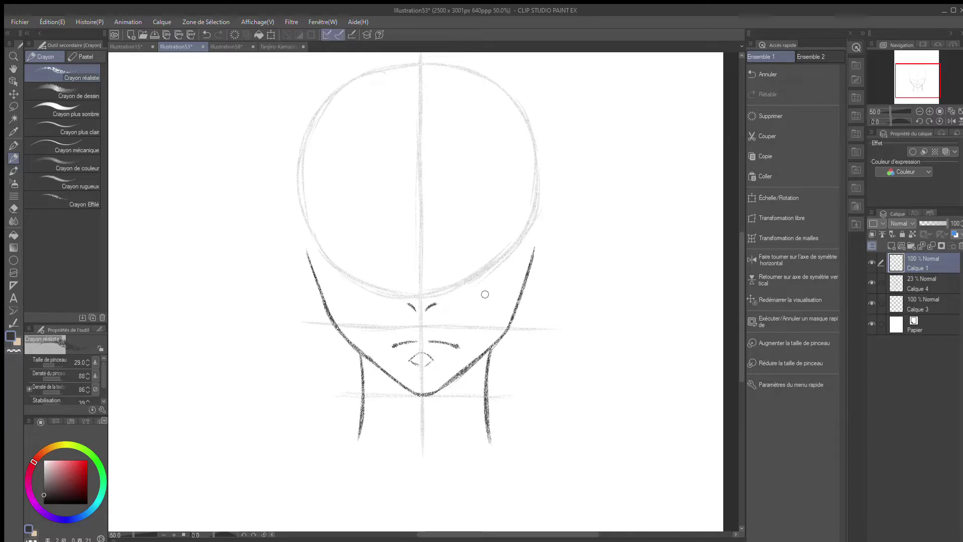
key("m")
mouse_move(402, 296)
left_mouse_down()
mouse_move(441, 309)
mouse_move(404, 294)
left_mouse_up()
key("k")
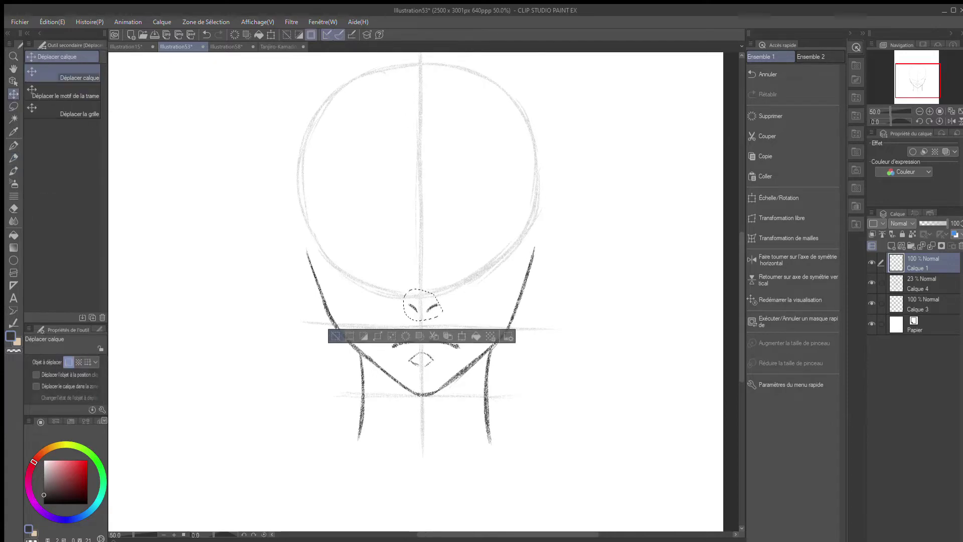
key("ctrl+d")
key("p")
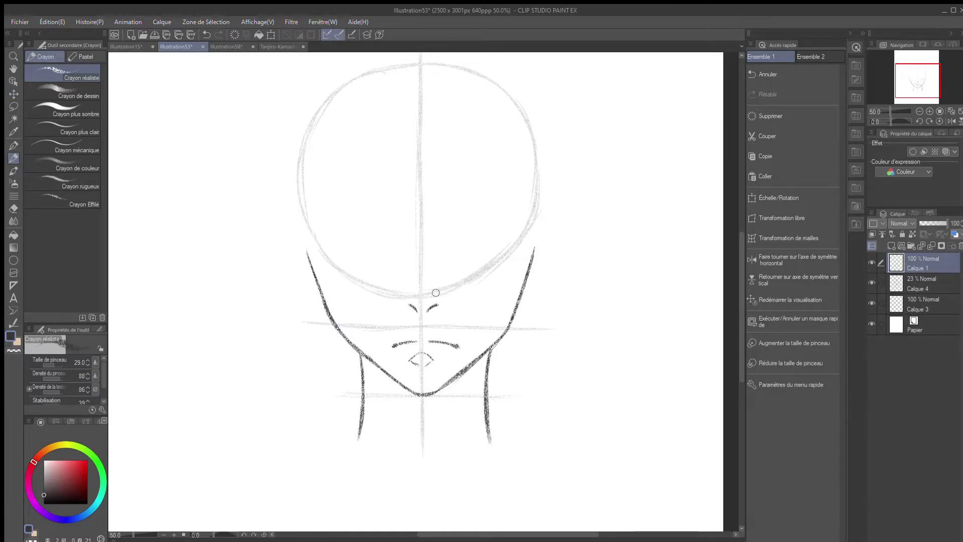
- Shade a small area of the nose above the nostrils, then erase and redraw both nostrils smaller
mouse_move(417, 287)
left_mouse_down()
mouse_move(417, 275)
mouse_move(416, 294)
left_mouse_up()
key("e")
left_click_drag(437, 305, 425, 312)
key("p")
key("ctrl+z")
left_click(429, 308)
key("e")
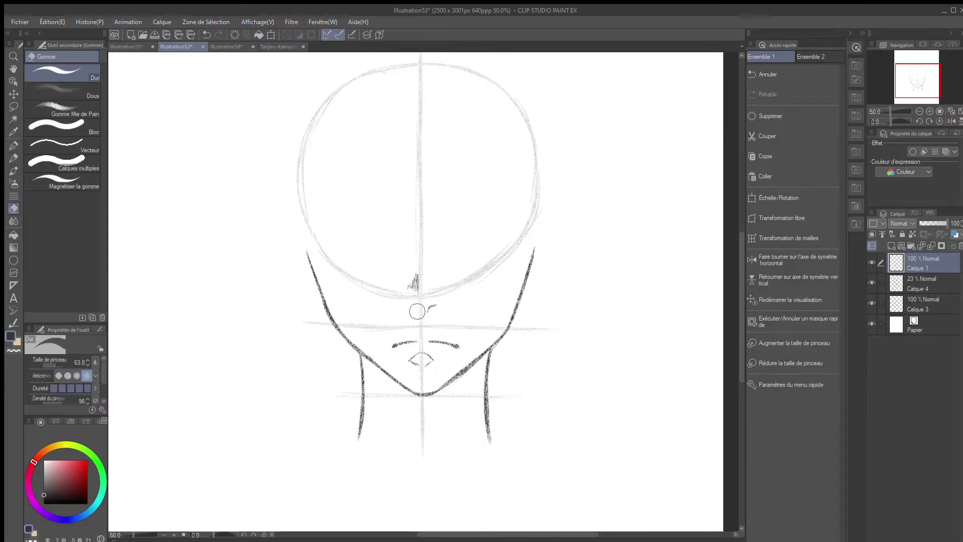
key("p")
left_click_drag(412, 306, 415, 313)
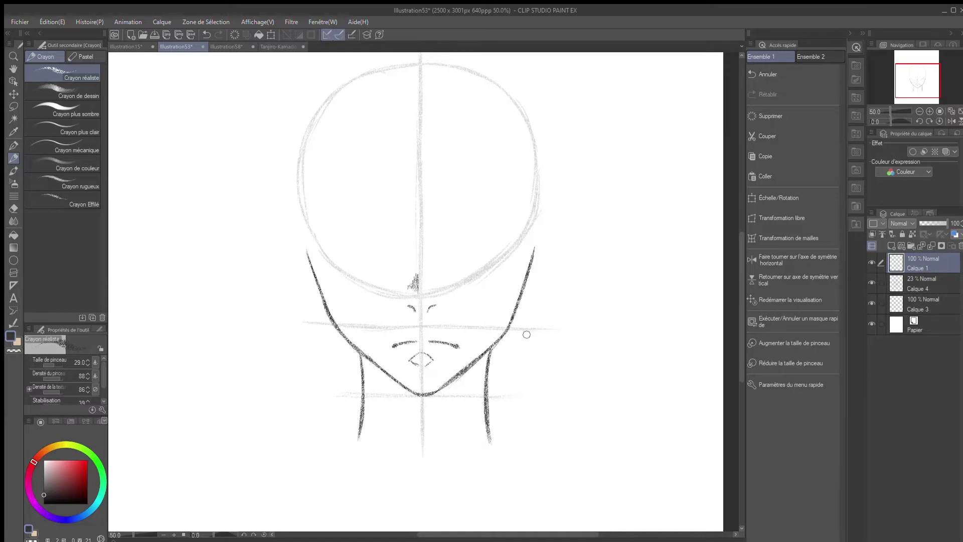
left_click_drag(253, 276, 277, 290)
key("ctrl+z")
- On a new layer, draw a horizontal lower eye guide across the face just above the nose shading
key("ctrl+shift+n")
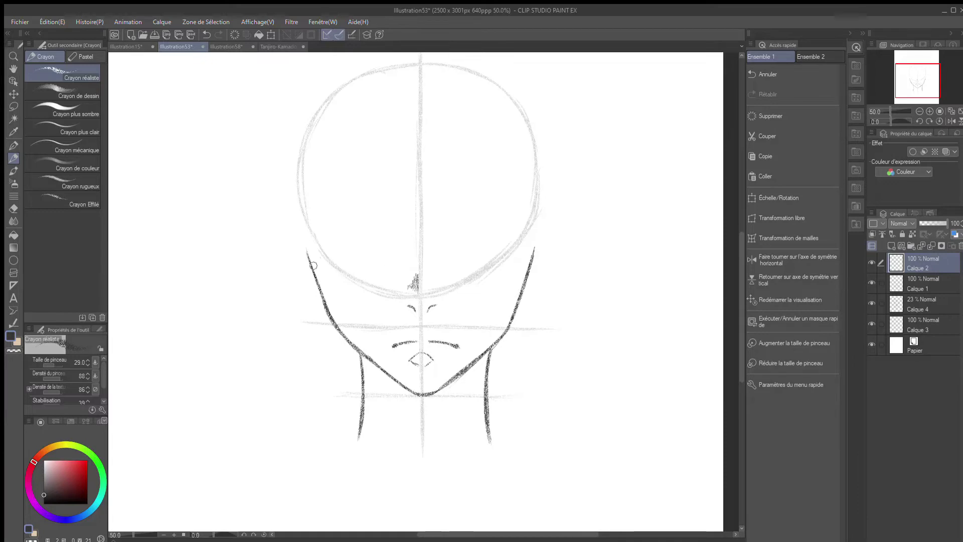
left_click_drag(301, 264, 447, 256)
left_click_drag(544, 251, 579, 249)
key("ctrl+z")
left_click_drag(305, 268, 577, 266)
left_click_drag(299, 270, 591, 266)
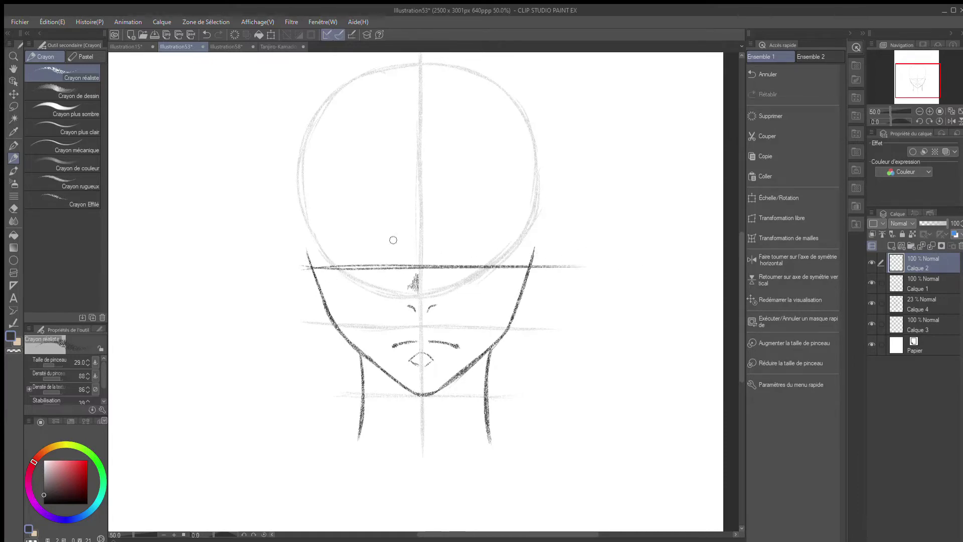
- Draw a second horizontal eye guide across the head circle, well above and parallel to the lower one
left_click_drag(311, 209, 516, 200)
key("ctrl+z")
left_click_drag(297, 209, 600, 209)
left_click_drag(292, 212, 610, 206)
left_click_drag(282, 212, 618, 215)
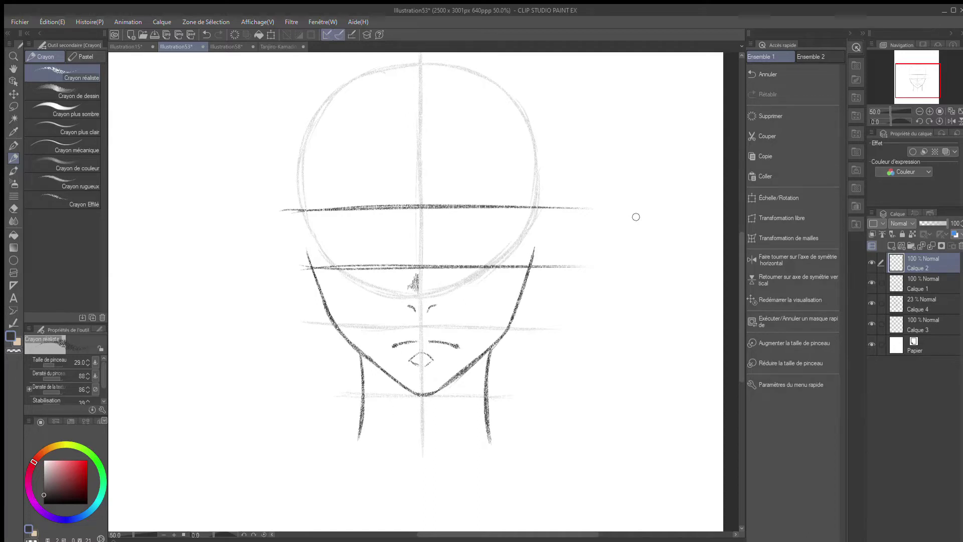
- Lasso the upper eye guide, move it up slightly, and clear the selection
key("m")
mouse_move(618, 216)
left_mouse_down()
mouse_move(338, 245)
mouse_move(606, 170)
mouse_move(630, 178)
left_mouse_up()
key("k")
left_click_drag(432, 207, 428, 200)
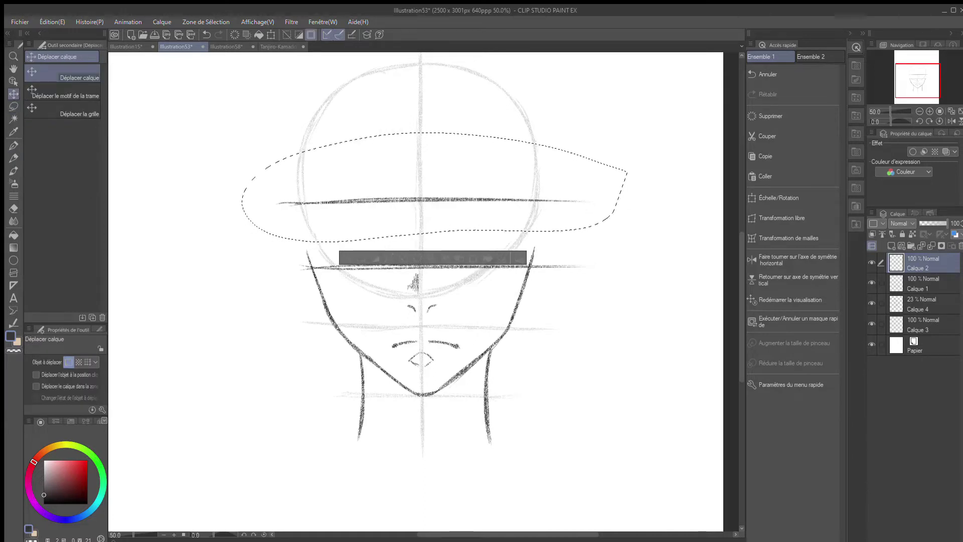
left_click(347, 257)
key("p")
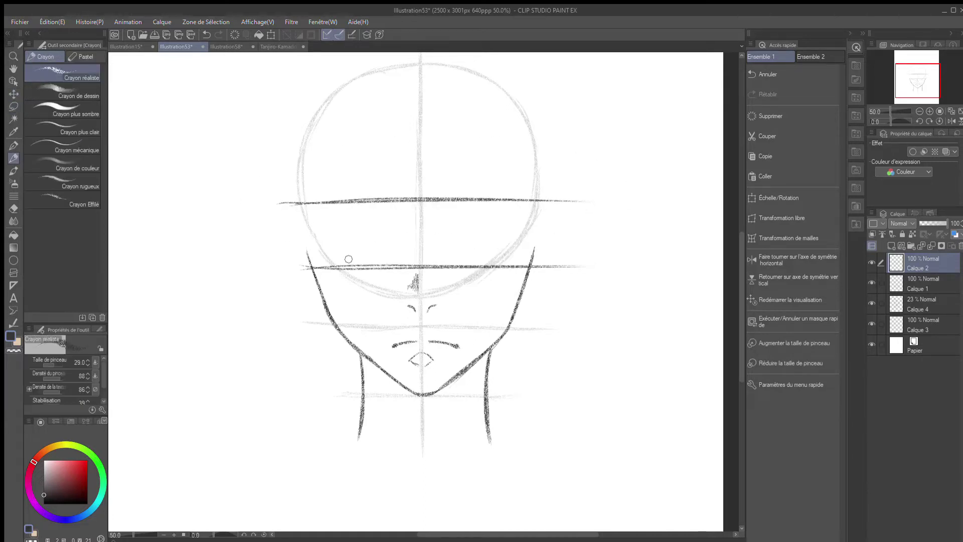
- Reduce the eye guide layer's opacity to 36% and return to the face drawing layer
left_click(930, 223)
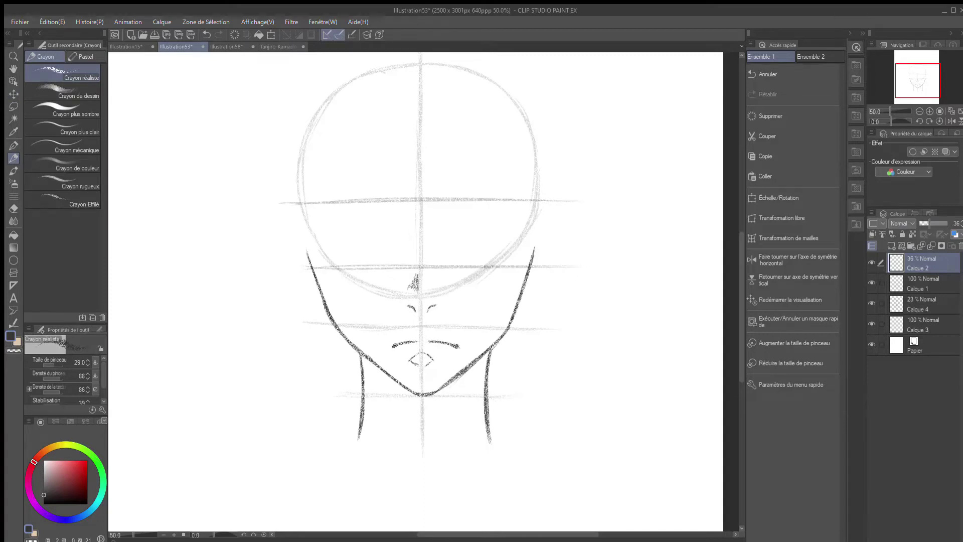
left_click(923, 283)
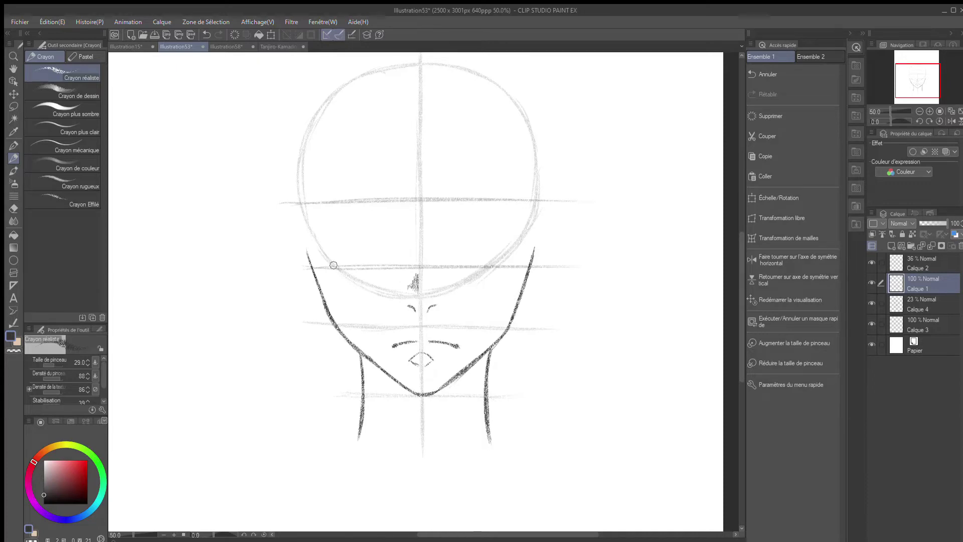
mouse_move(172, 253)
left_mouse_down()
mouse_move(205, 306)
mouse_move(233, 312)
left_mouse_up()
key("ctrl+z")
mouse_move(176, 247)
left_mouse_down()
mouse_move(213, 310)
mouse_move(249, 329)
left_mouse_up()
key("ctrl+z")
- Draw the left eye's lower lid on the lower guide and its arched upper lid at the upper guide, thickening the upper lid
mouse_move(331, 256)
left_mouse_down()
mouse_move(346, 267)
mouse_move(339, 262)
mouse_move(379, 263)
left_mouse_up()
key("ctrl+z")
mouse_move(319, 216)
left_mouse_down()
mouse_move(346, 201)
mouse_move(330, 208)
mouse_move(385, 216)
left_mouse_up()
mouse_move(329, 206)
left_mouse_down()
mouse_move(334, 193)
mouse_move(357, 193)
mouse_move(382, 207)
left_mouse_up()
key("ctrl+z")
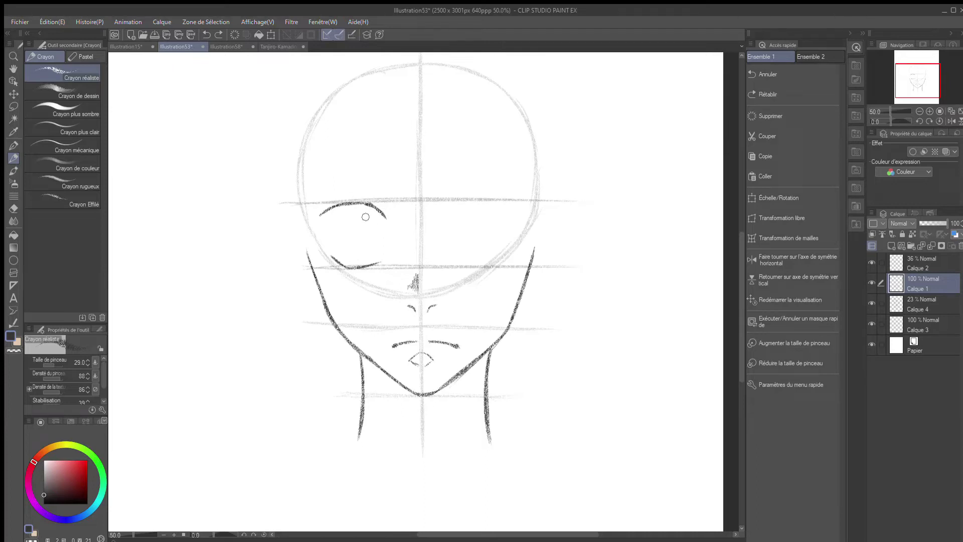
mouse_move(336, 204)
left_mouse_down()
mouse_move(325, 213)
mouse_move(359, 204)
left_mouse_up()
mouse_move(369, 208)
left_mouse_down()
mouse_move(396, 207)
mouse_move(374, 201)
left_mouse_up()
key("ctrl+z")
- Draw a round iris between the left eye's lids and shift the upper lid slightly down toward it
mouse_move(345, 213)
left_mouse_down()
mouse_move(372, 222)
mouse_move(370, 251)
mouse_move(331, 226)
mouse_move(349, 256)
mouse_move(358, 256)
left_mouse_up()
key("m")
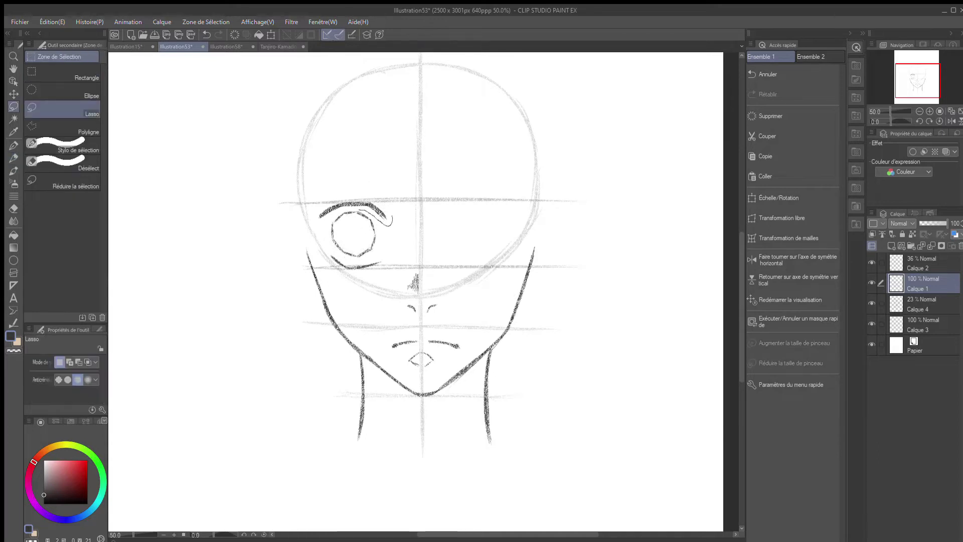
mouse_move(318, 226)
left_mouse_down()
mouse_move(360, 186)
mouse_move(353, 214)
mouse_move(381, 244)
mouse_move(374, 219)
mouse_move(354, 236)
left_mouse_up()
key("k")
key("m")
key("k")
key("ctrl+d")
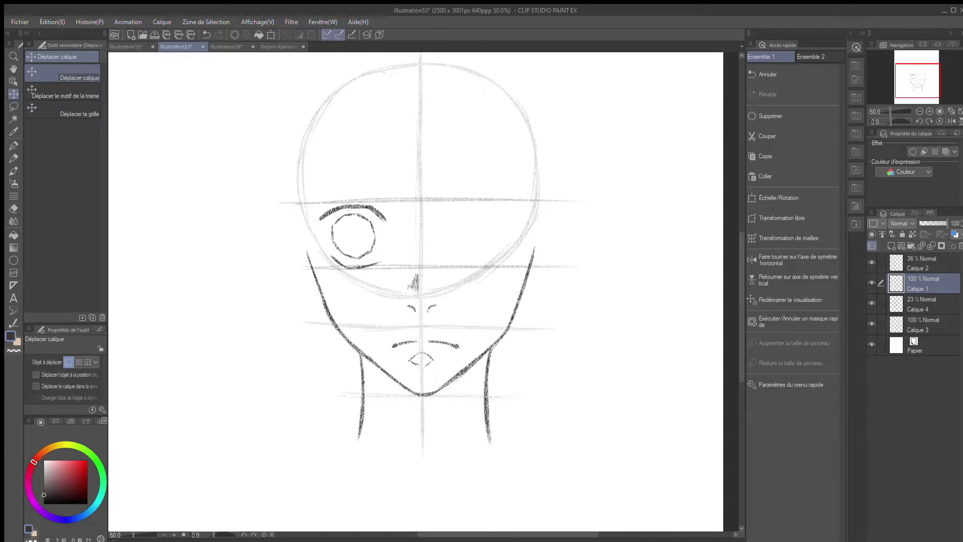
- Lasso the left eye's upper lid, move it slightly down toward the iris, and clear the selection
key("e")
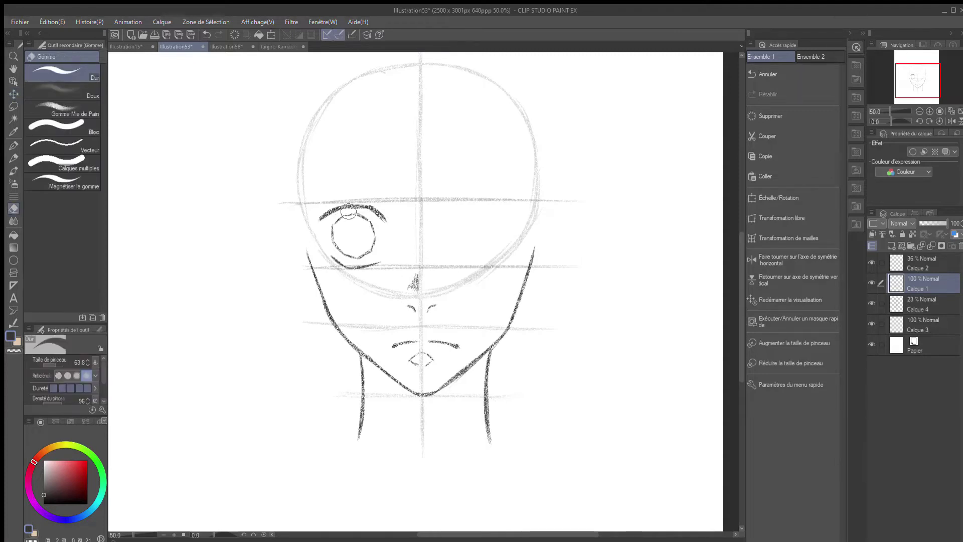
key("ctrl+z")
key("m")
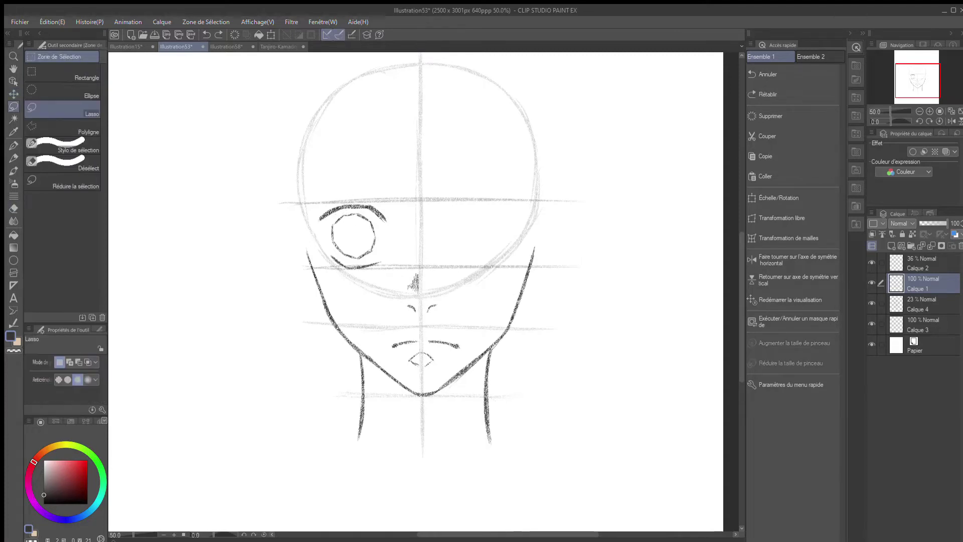
mouse_move(391, 219)
left_mouse_down()
mouse_move(379, 226)
mouse_move(351, 193)
mouse_move(392, 220)
left_mouse_up()
key("v")
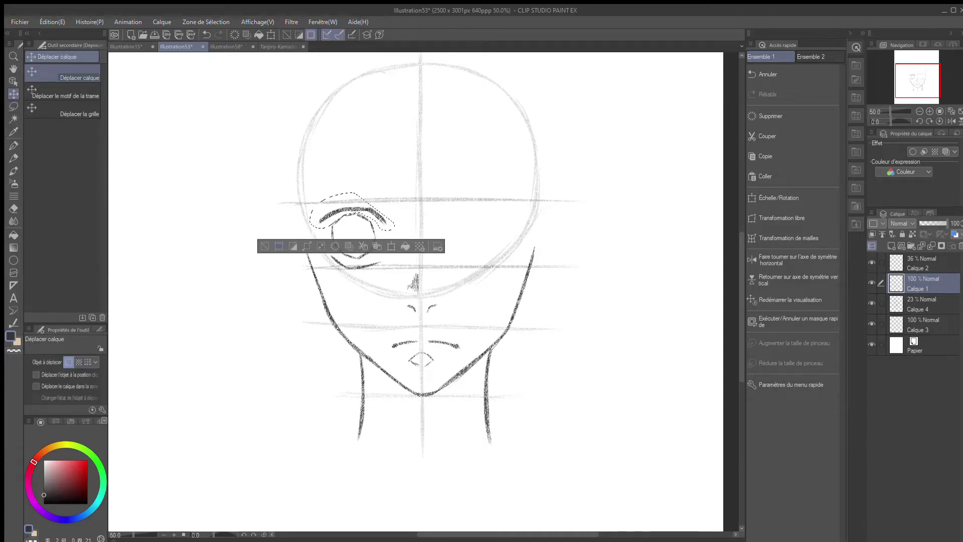
key("ctrl+d")
- On the eye guide layer, lasso the upper guide and lower it to the eyelid, deselect it, and return to the face drawing layer
left_click(923, 263)
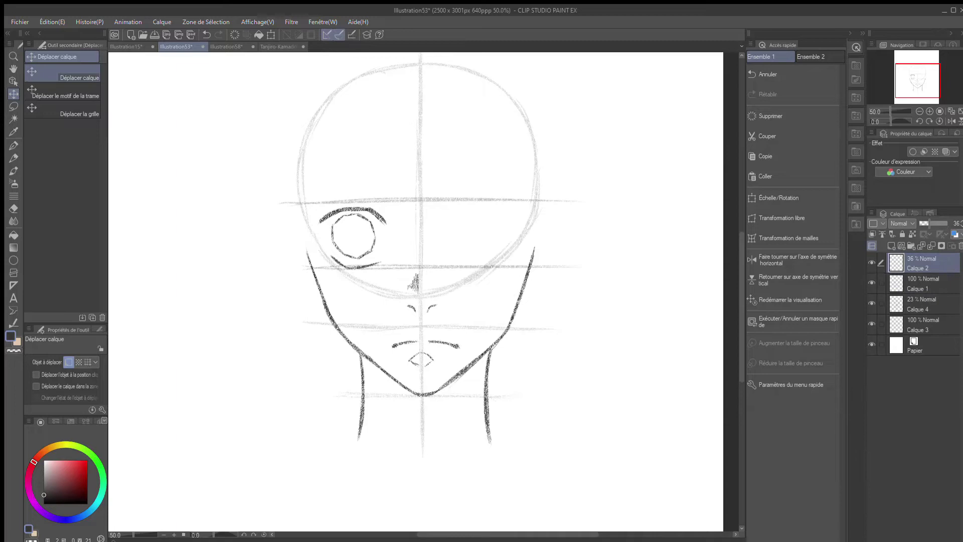
key("m")
mouse_move(612, 193)
left_mouse_down()
mouse_move(503, 229)
mouse_move(351, 205)
mouse_move(397, 130)
mouse_move(597, 156)
left_mouse_up()
key("k")
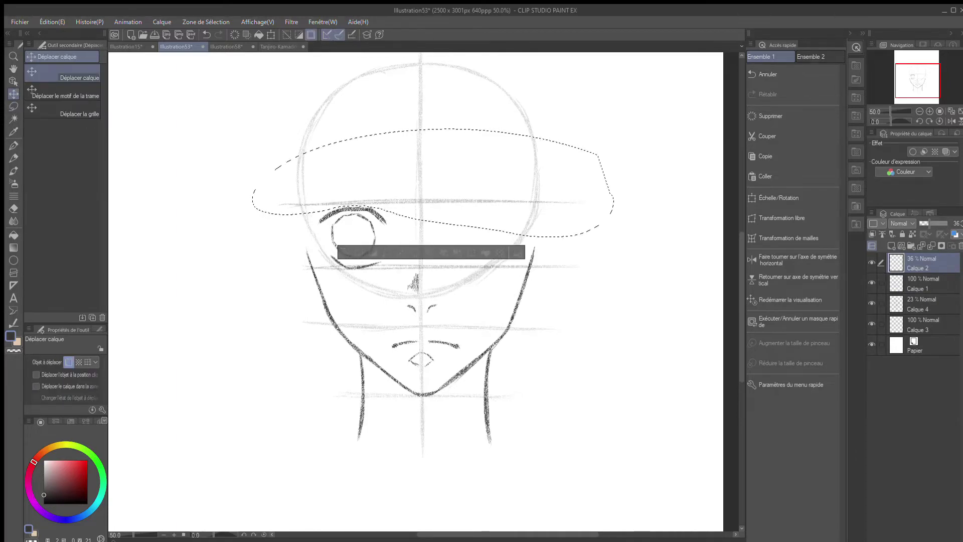
left_click_drag(433, 203, 433, 206)
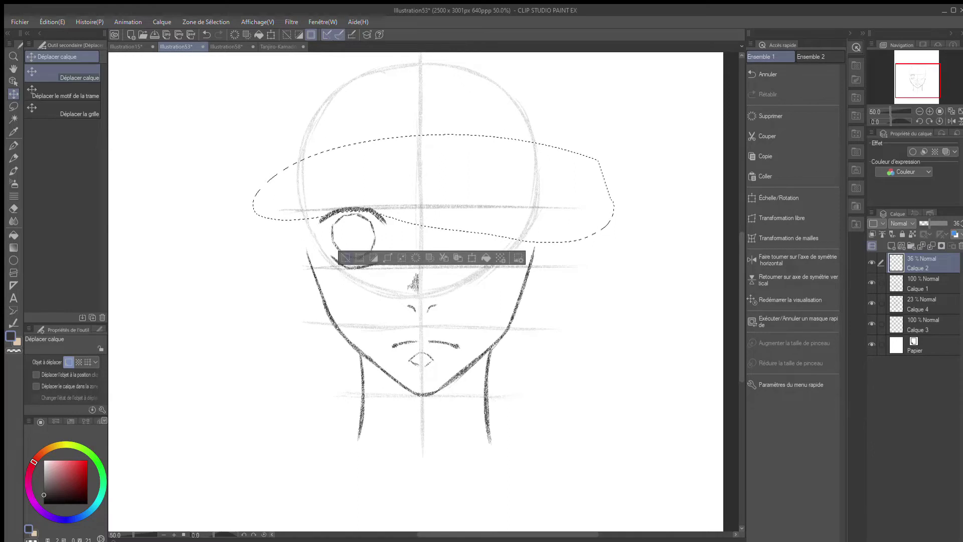
key("ctrl+d")
key("e")
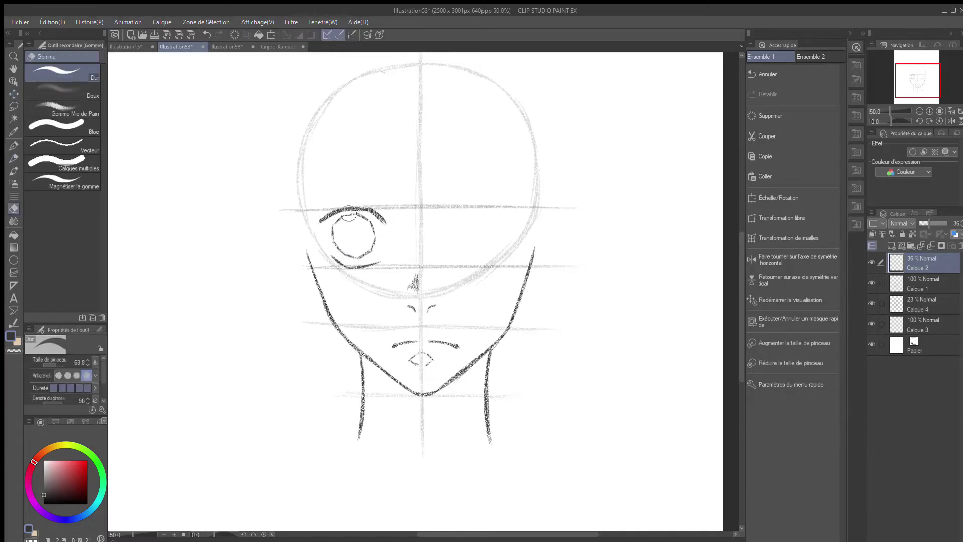
left_click(923, 282)
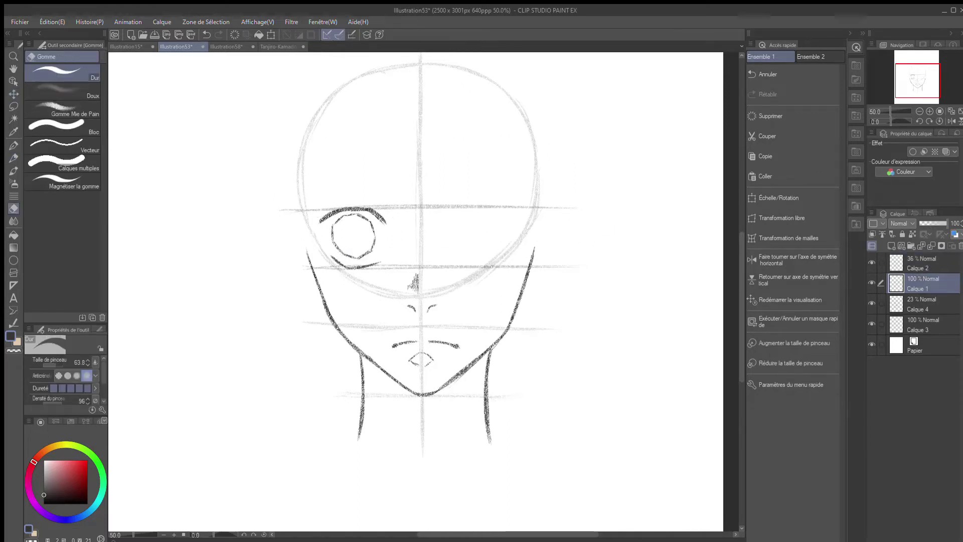
- Draw a small diamond-like pupil inside the left iris, lasso it, and shift it to the iris's centre
key("p")
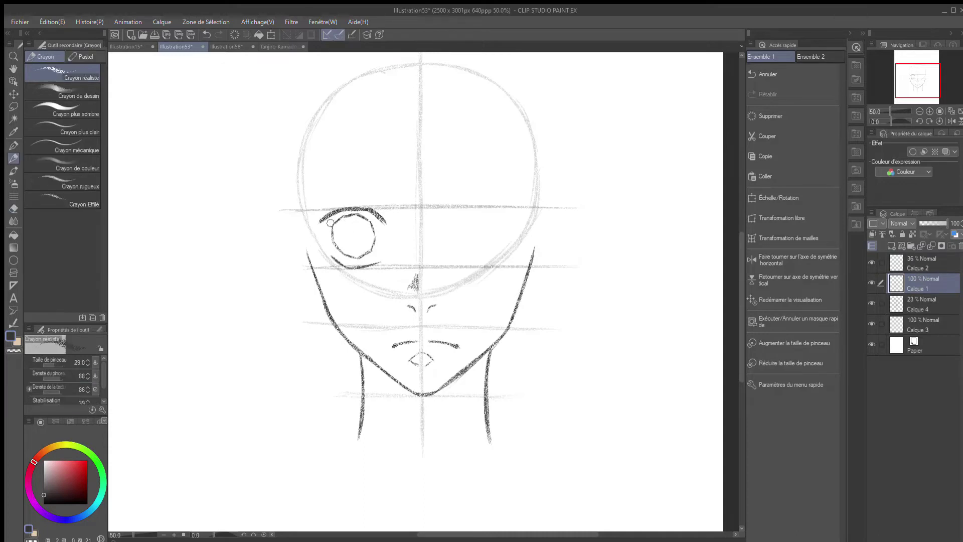
left_click_drag(344, 233, 356, 232)
left_click_drag(350, 239, 354, 235)
key("m")
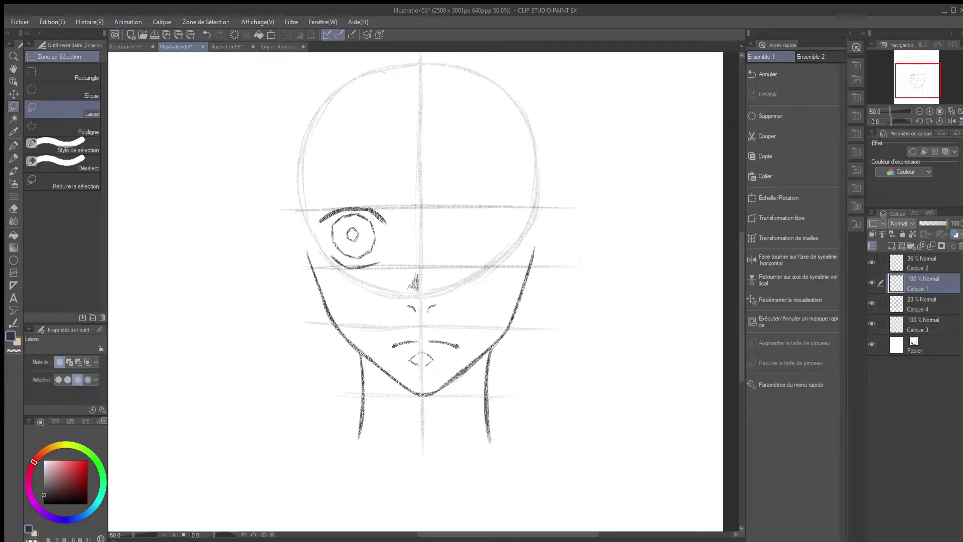
left_click_drag(352, 224, 351, 226)
key("k")
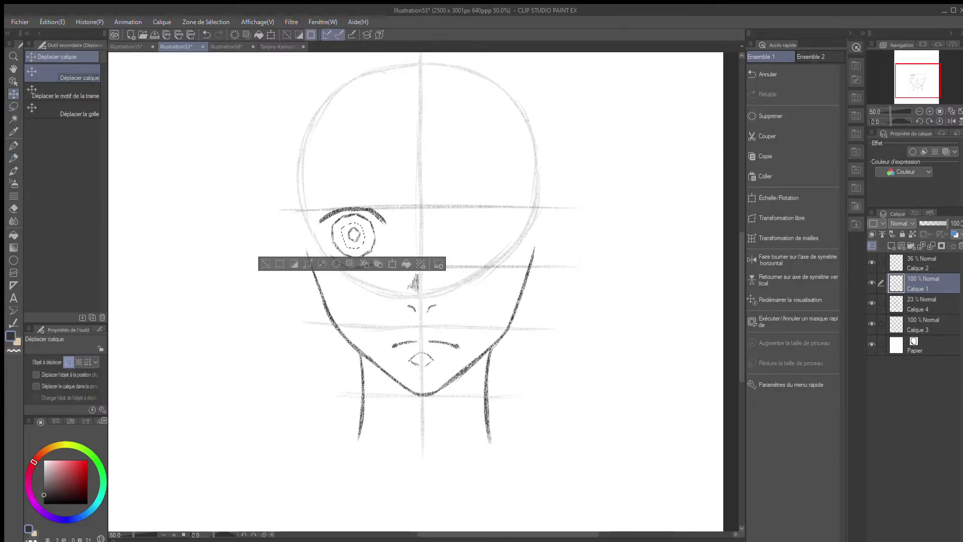
key("ctrl+d")
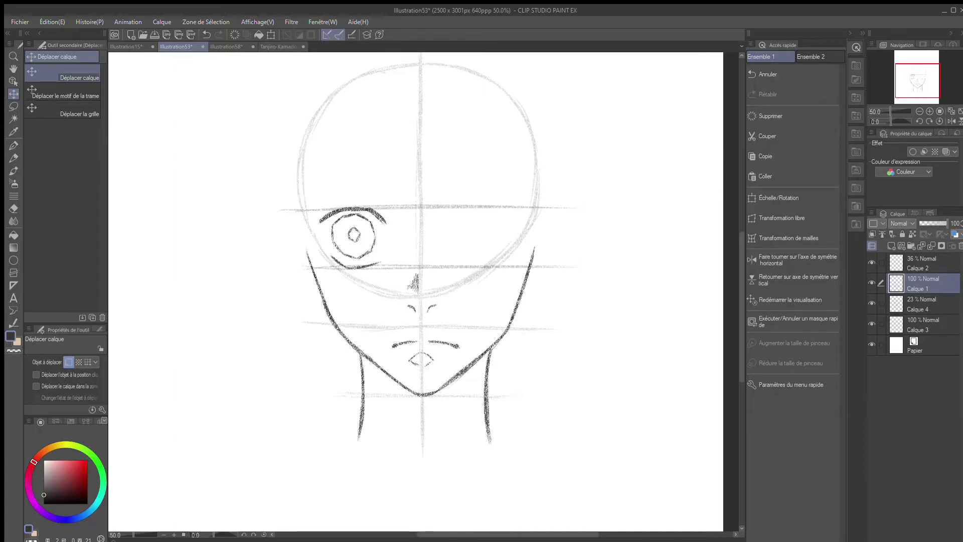
- Extend the outer corner of the left upper lid and draw the right eye's thick arched upper lid at the upper guide
key("p")
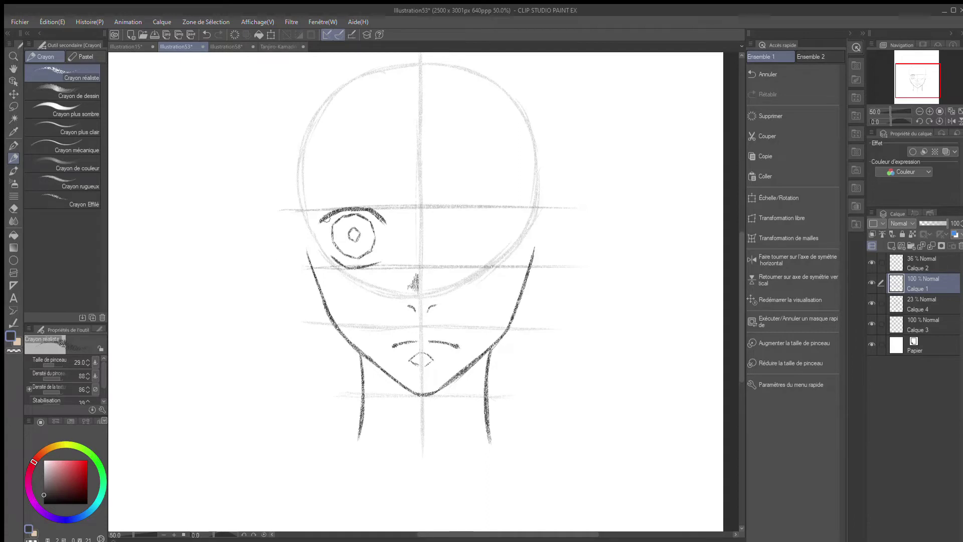
key("ctrl+z")
left_click_drag(308, 231, 310, 219)
key("ctrl+z")
mouse_move(451, 219)
left_mouse_down()
mouse_move(497, 206)
mouse_move(518, 221)
left_mouse_up()
mouse_move(449, 217)
left_mouse_down()
mouse_move(466, 206)
mouse_move(521, 225)
mouse_move(509, 210)
mouse_move(521, 220)
left_mouse_up()
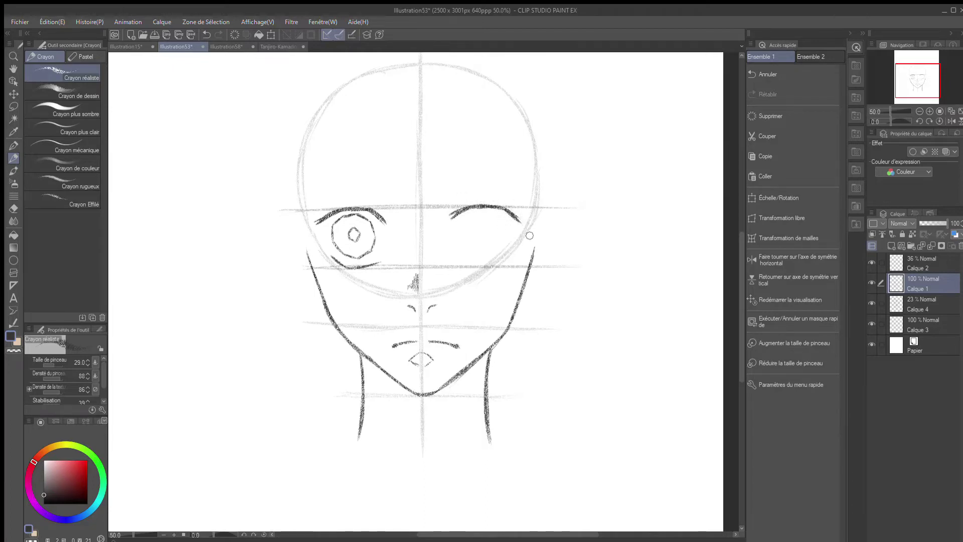
- Draw the right eye's lower lid and round iris, and fit the iris between the lids with Scale/Rotate
left_click_drag(460, 262, 509, 261)
key("e")
key("p")
mouse_move(470, 217)
left_mouse_down()
mouse_move(499, 217)
mouse_move(507, 242)
mouse_move(464, 241)
mouse_move(480, 257)
mouse_move(508, 244)
mouse_move(490, 211)
left_mouse_up()
key("ctrl+z")
key("ctrl+z")
key("m")
key("ctrl+t")
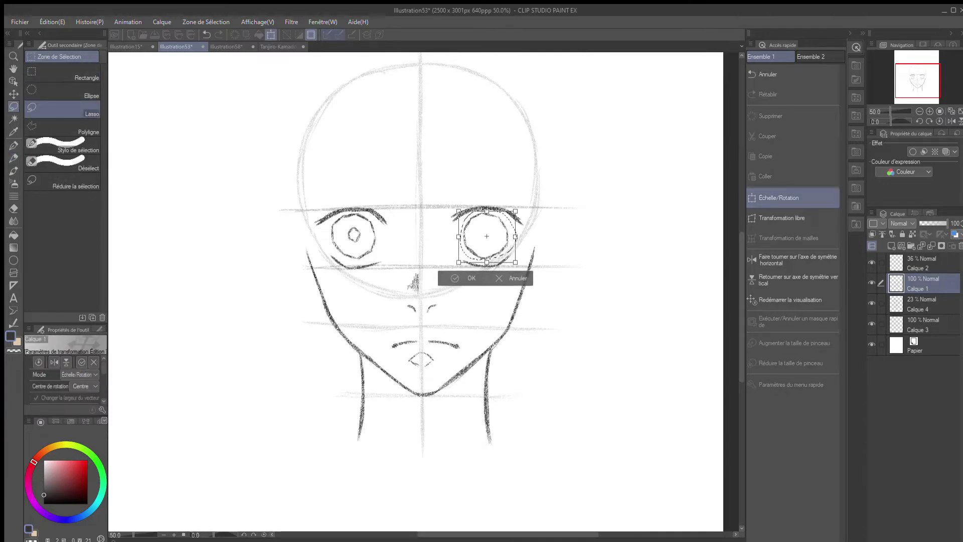
key("Return")
key("ctrl+d")
- Draw a small diamond-like pupil in the right iris and adjust it to the centre with Scale/Rotate
key("p")
mouse_move(483, 228)
left_mouse_down()
mouse_move(487, 244)
mouse_move(490, 223)
mouse_move(476, 247)
mouse_move(495, 224)
left_mouse_up()
key("m")
key("ctrl+t")
key("Return")
key("ctrl+d")
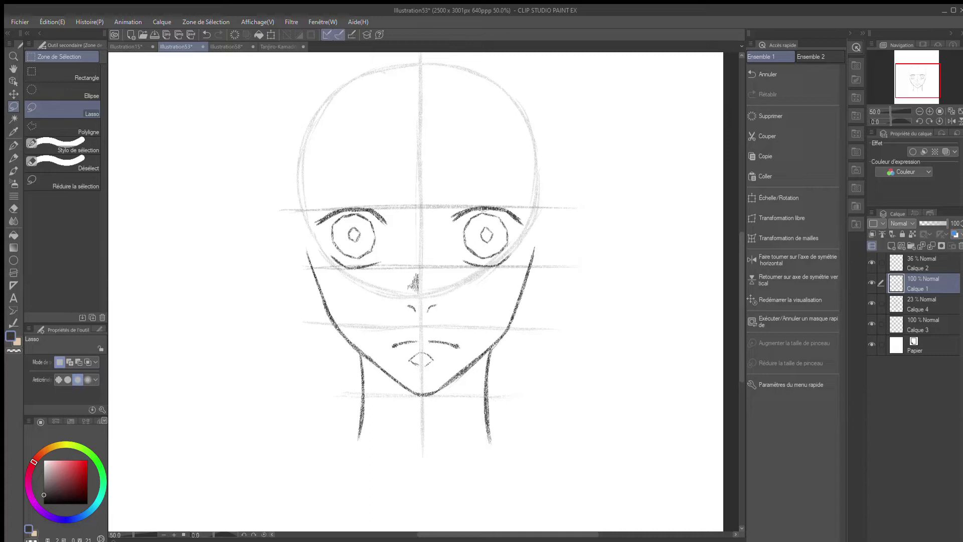
- Add a new layer above the face drawing, sketch a curved shading line below each pupil, and erase the right one
left_click(891, 245)
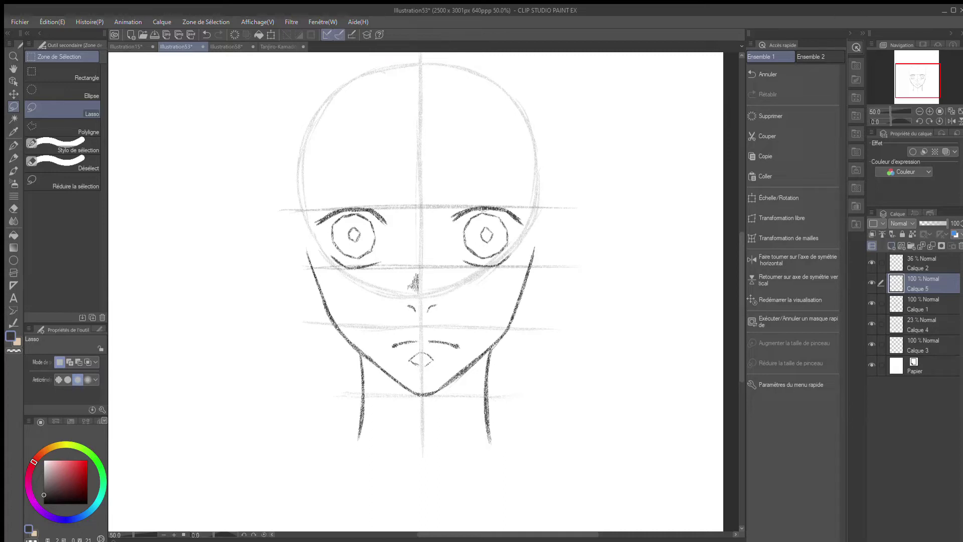
key("p")
mouse_move(353, 229)
left_mouse_down()
mouse_move(348, 249)
mouse_move(371, 233)
left_mouse_up()
mouse_move(475, 229)
left_mouse_down()
mouse_move(466, 237)
mouse_move(479, 246)
mouse_move(506, 230)
mouse_move(483, 246)
left_mouse_up()
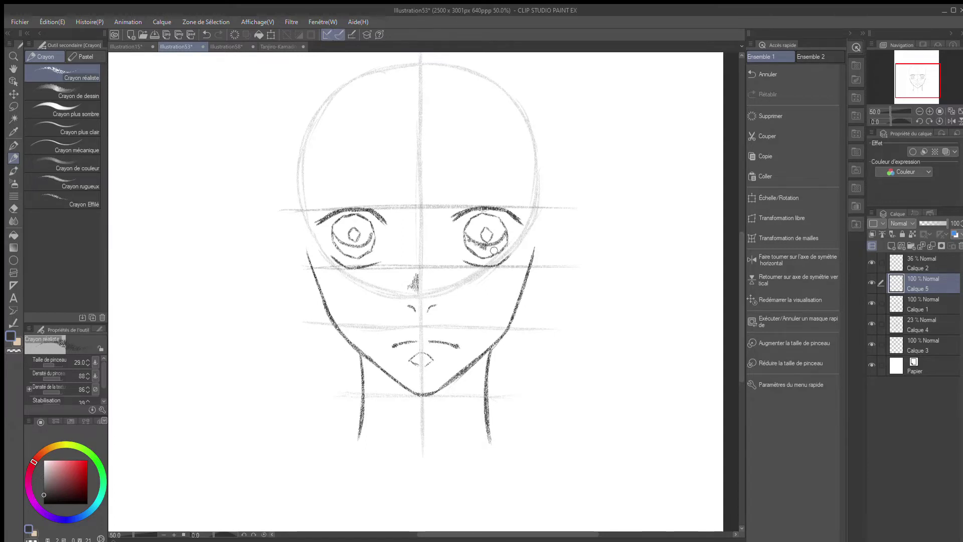
key("e")
mouse_move(466, 233)
left_mouse_down()
mouse_move(482, 250)
mouse_move(509, 240)
mouse_move(489, 247)
mouse_move(501, 234)
mouse_move(473, 241)
left_mouse_up()
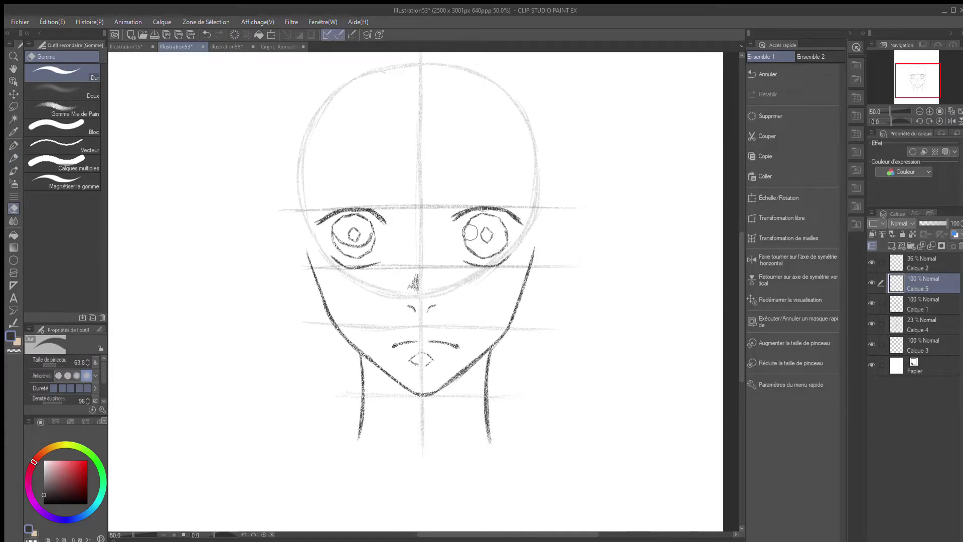
- Shade both irises with dense pencil strokes, leaving the pupils and the lower crescents white
key("p")
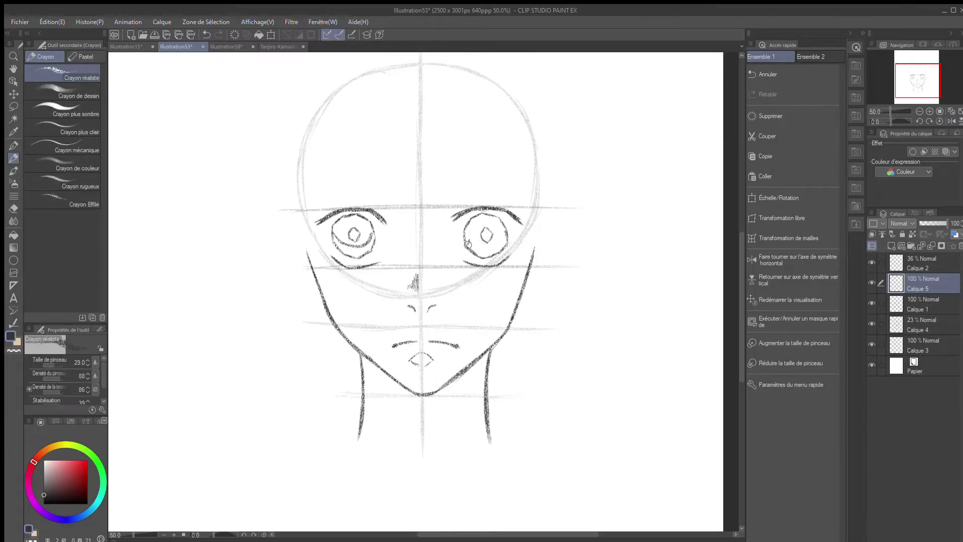
left_click_drag(478, 244, 497, 245)
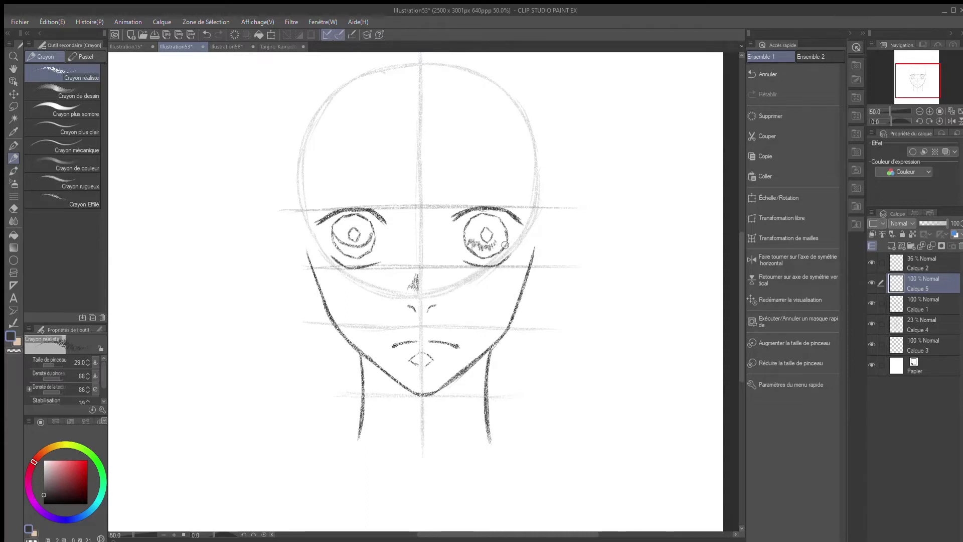
mouse_move(498, 249)
left_mouse_down()
mouse_move(504, 240)
mouse_move(466, 234)
mouse_move(476, 240)
mouse_move(479, 229)
mouse_move(486, 245)
mouse_move(471, 234)
mouse_move(497, 236)
mouse_move(506, 221)
mouse_move(480, 218)
mouse_move(496, 217)
mouse_move(472, 231)
mouse_move(483, 218)
mouse_move(501, 222)
left_mouse_up()
mouse_move(361, 240)
left_mouse_down()
mouse_move(331, 245)
mouse_move(339, 252)
left_mouse_up()
mouse_move(359, 243)
left_mouse_down()
mouse_move(345, 252)
mouse_move(369, 237)
mouse_move(331, 237)
mouse_move(341, 223)
mouse_move(351, 249)
mouse_move(363, 240)
mouse_move(335, 229)
mouse_move(355, 234)
left_mouse_up()
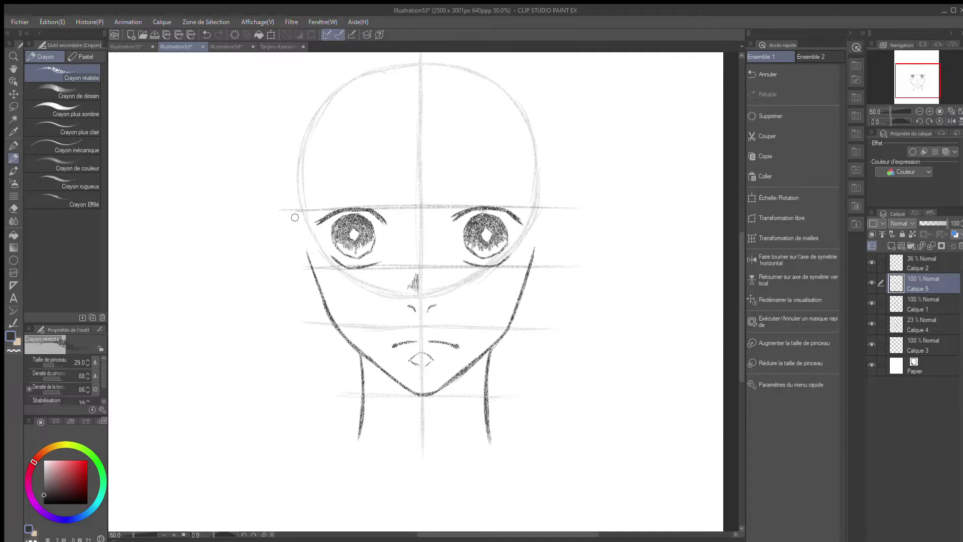
- Draw the left ear's outer outline from eye level down to the jaw and add short inner contour lines
mouse_move(294, 214)
left_mouse_down()
mouse_move(282, 269)
mouse_move(321, 301)
left_mouse_up()
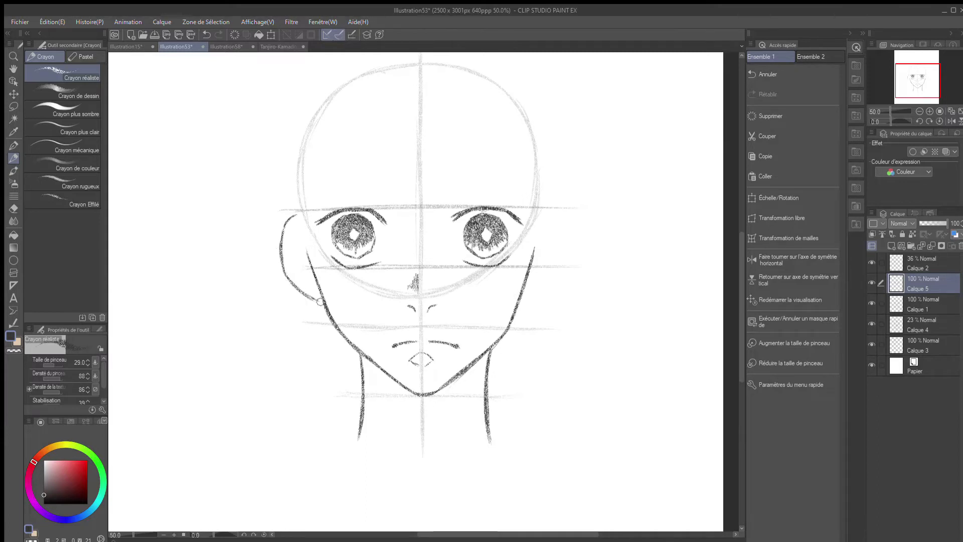
mouse_move(290, 210)
left_mouse_down()
mouse_move(272, 222)
mouse_move(272, 277)
mouse_move(298, 307)
mouse_move(319, 311)
left_mouse_up()
key("ctrl+z")
key("ctrl+z")
key("ctrl+z")
mouse_move(295, 227)
left_mouse_down()
mouse_move(291, 253)
mouse_move(319, 291)
left_mouse_up()
- Draw the right ear's outer outline, lasso it, move it slightly up, and clear the selection
mouse_move(543, 215)
left_mouse_down()
mouse_move(560, 266)
mouse_move(560, 247)
mouse_move(554, 280)
mouse_move(560, 252)
mouse_move(548, 286)
mouse_move(555, 273)
mouse_move(521, 303)
left_mouse_up()
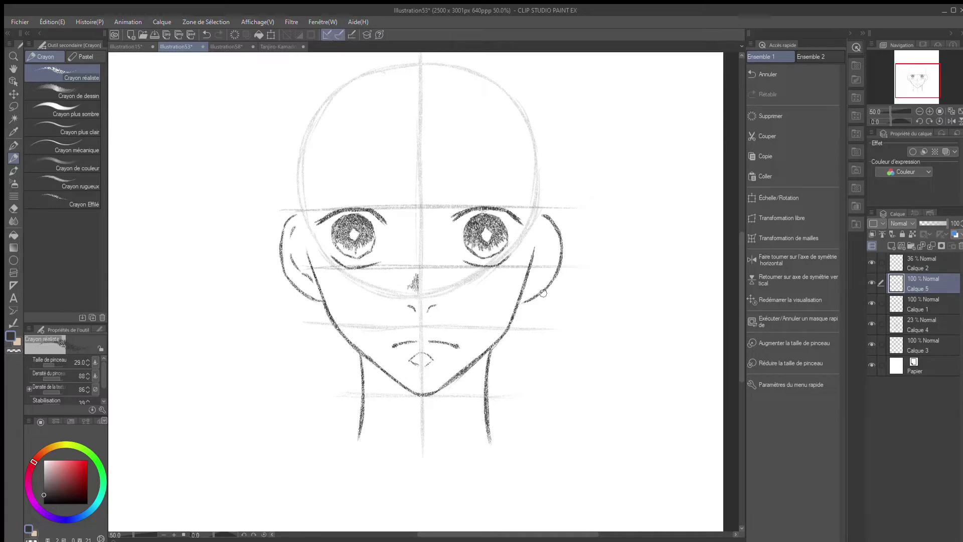
key("m")
mouse_move(573, 256)
left_mouse_down()
mouse_move(520, 314)
mouse_move(536, 222)
mouse_move(568, 208)
left_mouse_up()
key("k")
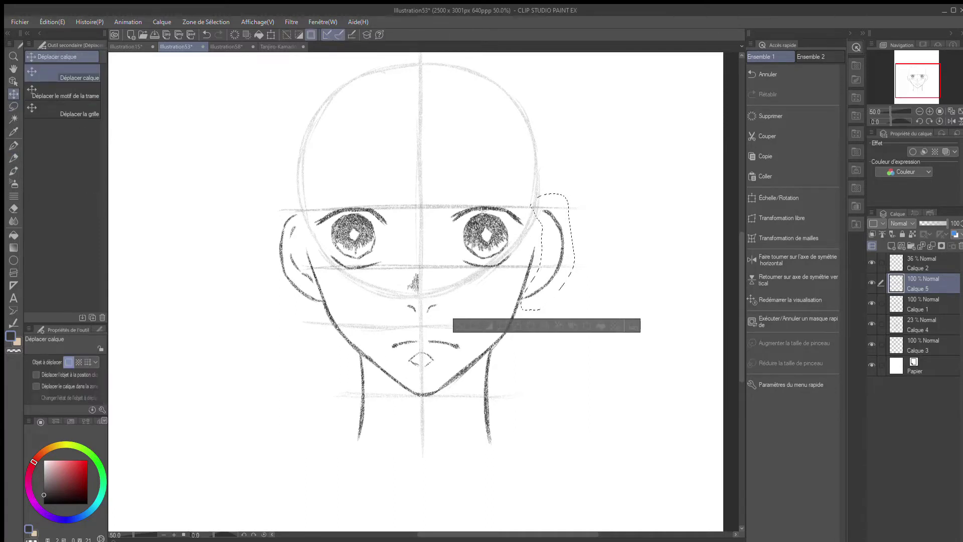
key("ctrl+d")
- Complete the upper edge of the right ear and add its inner contour lines
key("p")
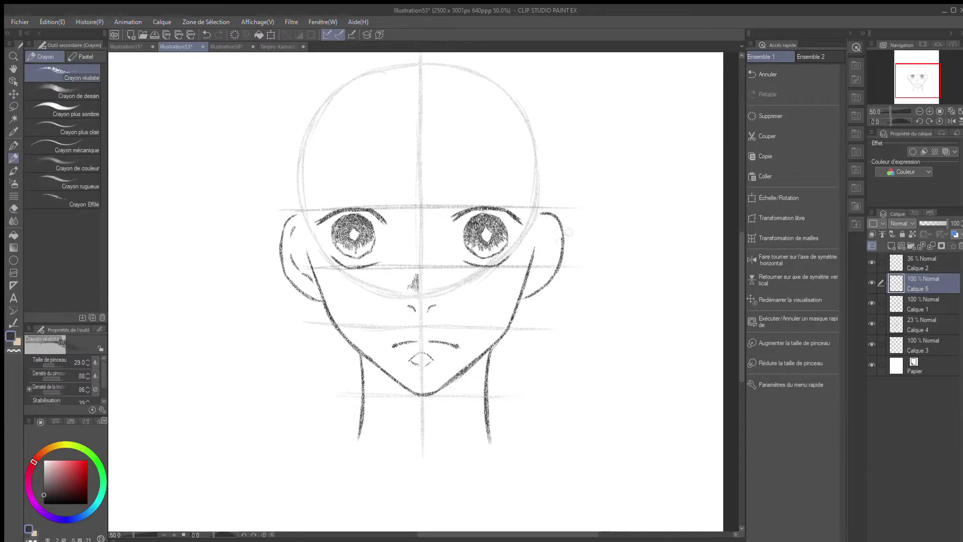
left_click_drag(556, 218, 557, 274)
mouse_move(544, 226)
left_mouse_down()
mouse_move(554, 247)
mouse_move(532, 279)
left_mouse_up()
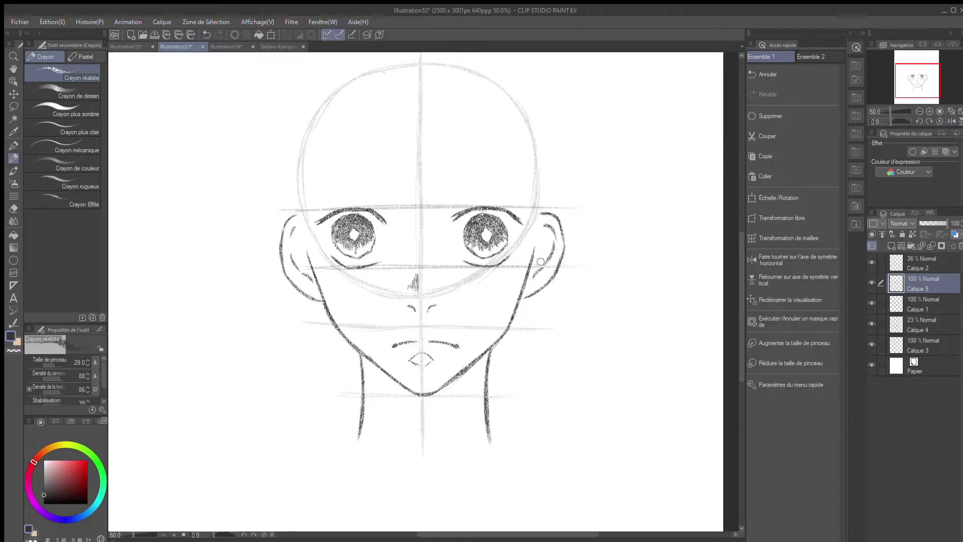
- Sketch short spiky hair tufts along the upper left of the head circle past the centre line, undoing the unwanted strands
scroll(549, 239, "up", 1)
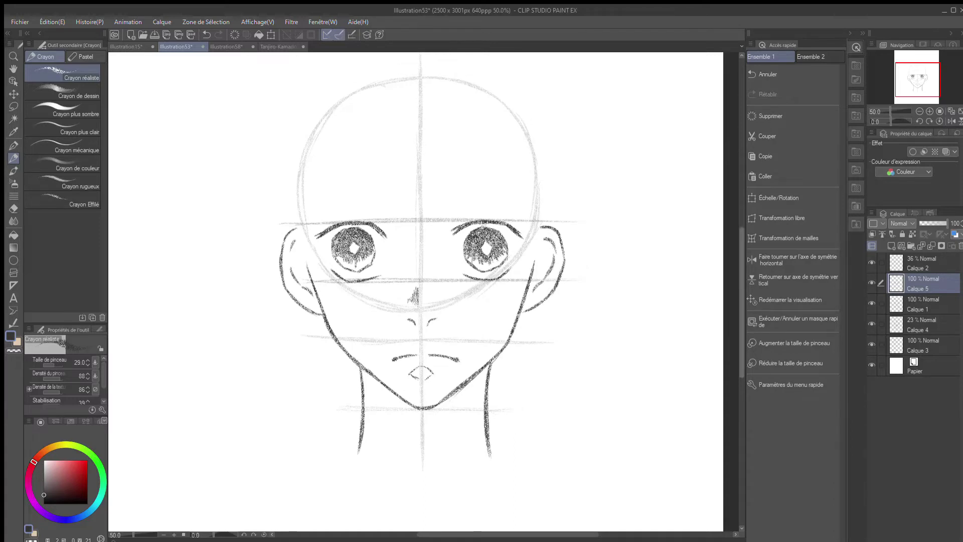
left_click_drag(741, 301, 742, 282)
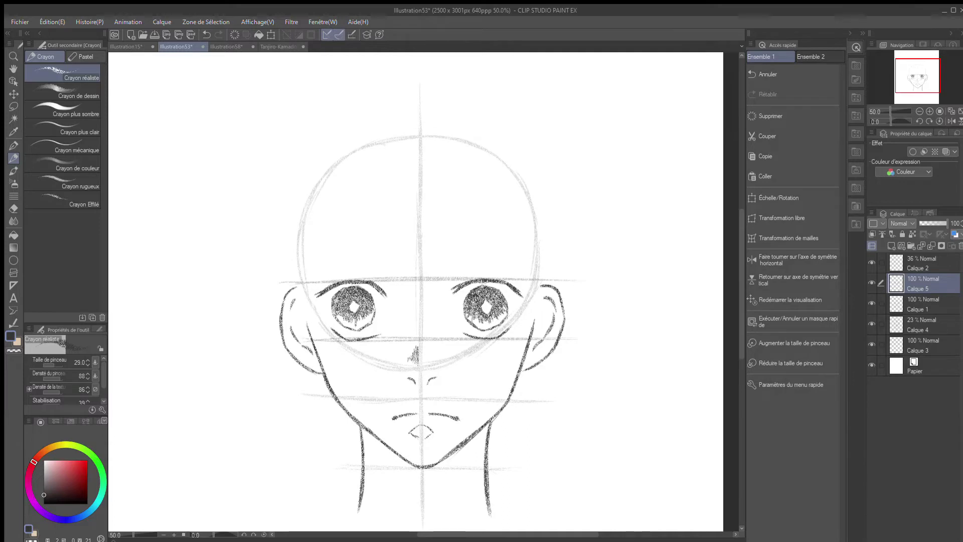
scroll(741, 301, "up", 3)
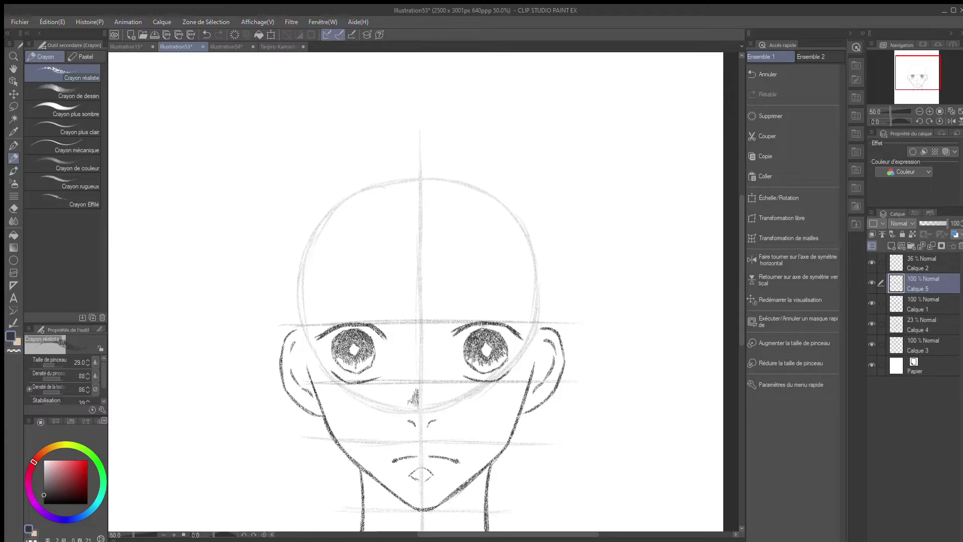
left_click(382, 182)
left_click_drag(382, 179, 333, 208)
mouse_move(384, 184)
left_mouse_down()
mouse_move(400, 174)
mouse_move(393, 185)
mouse_move(426, 173)
mouse_move(414, 184)
mouse_move(430, 181)
left_mouse_up()
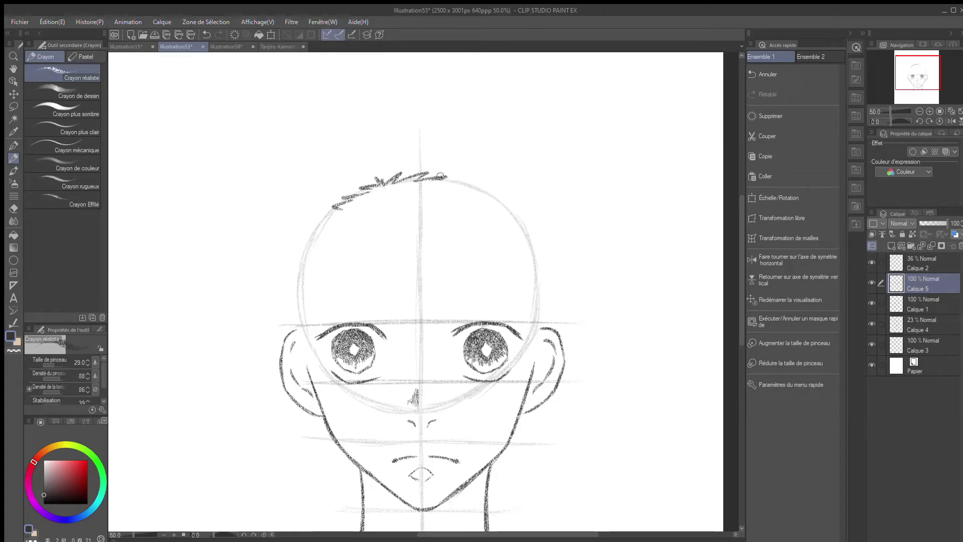
mouse_move(384, 175)
left_mouse_down()
mouse_move(386, 200)
mouse_move(333, 176)
mouse_move(347, 183)
left_mouse_up()
left_click_drag(413, 165, 434, 156)
key("ctrl+z")
key("ctrl+z")
key("ctrl+z")
- Draw the left side hair's inner line down the head circle across the ear and its outer contour outside the head
left_click_drag(333, 213, 315, 236)
left_click_drag(323, 227, 302, 319)
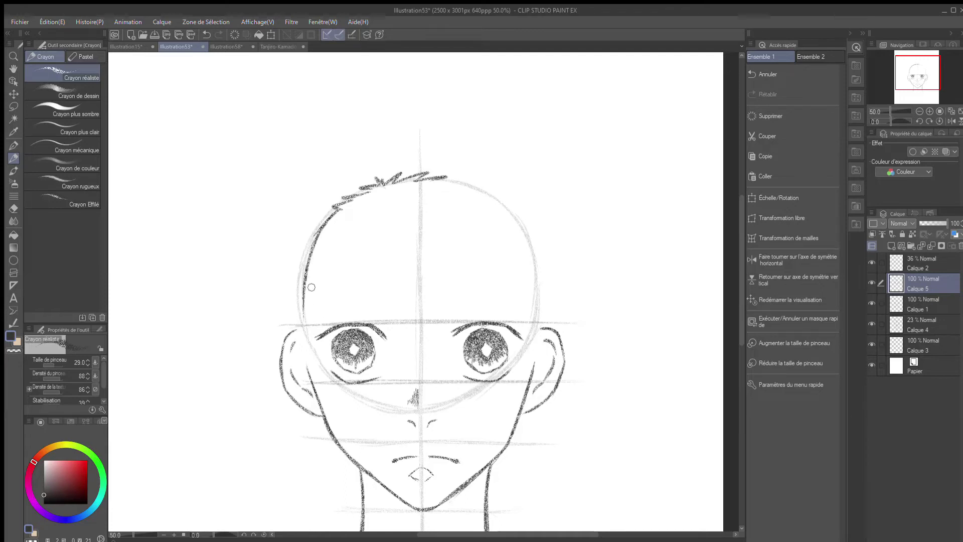
left_click_drag(303, 315, 304, 351)
left_click_drag(305, 357, 279, 407)
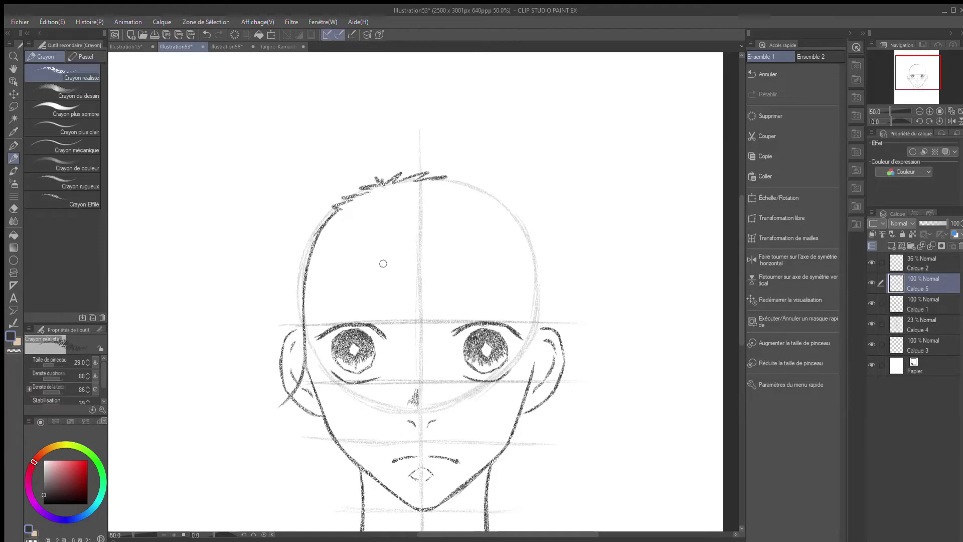
left_click_drag(293, 397, 275, 409)
mouse_move(292, 214)
left_mouse_down()
mouse_move(268, 275)
mouse_move(290, 212)
mouse_move(268, 277)
mouse_move(271, 264)
mouse_move(272, 316)
left_mouse_up()
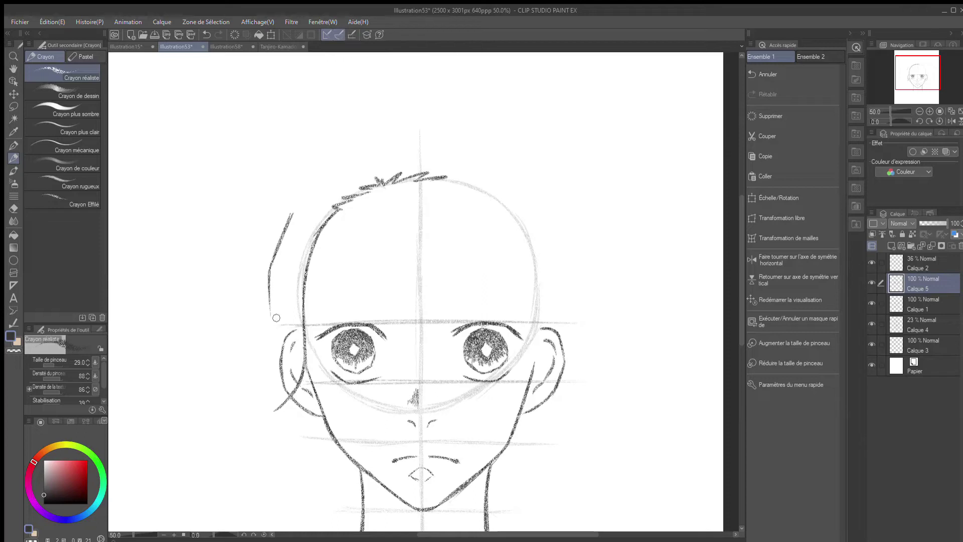
mouse_move(270, 281)
left_mouse_down()
mouse_move(277, 344)
mouse_move(269, 307)
mouse_move(273, 372)
mouse_move(255, 404)
left_mouse_up()
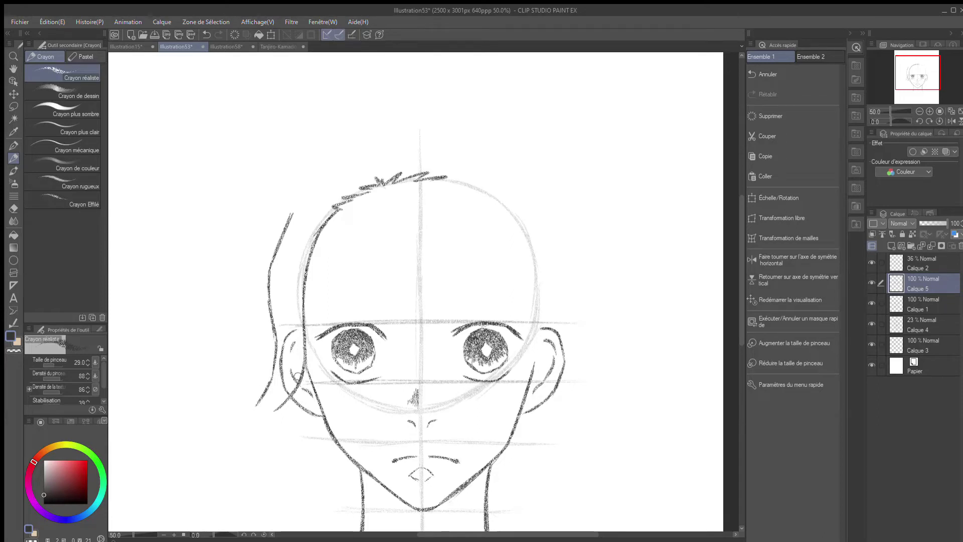
- Finish the left side hair with pointed tips below the ear and redraw the upper part of its outer contour
left_click_drag(292, 369, 273, 410)
left_click_drag(292, 371, 255, 404)
key("e")
mouse_move(292, 213)
left_mouse_down()
mouse_move(269, 276)
mouse_move(274, 323)
left_mouse_up()
key("p")
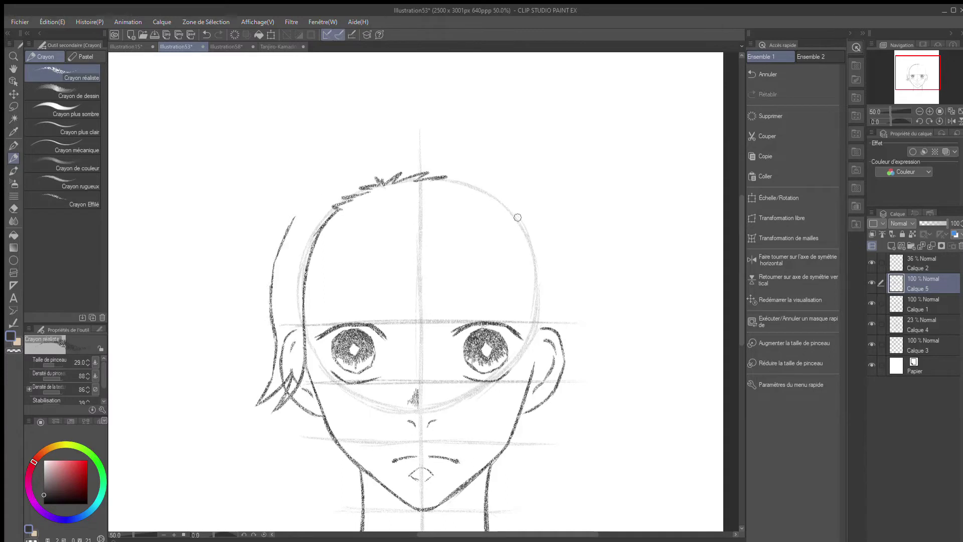
mouse_move(297, 211)
left_mouse_down()
mouse_move(269, 270)
mouse_move(275, 352)
left_mouse_up()
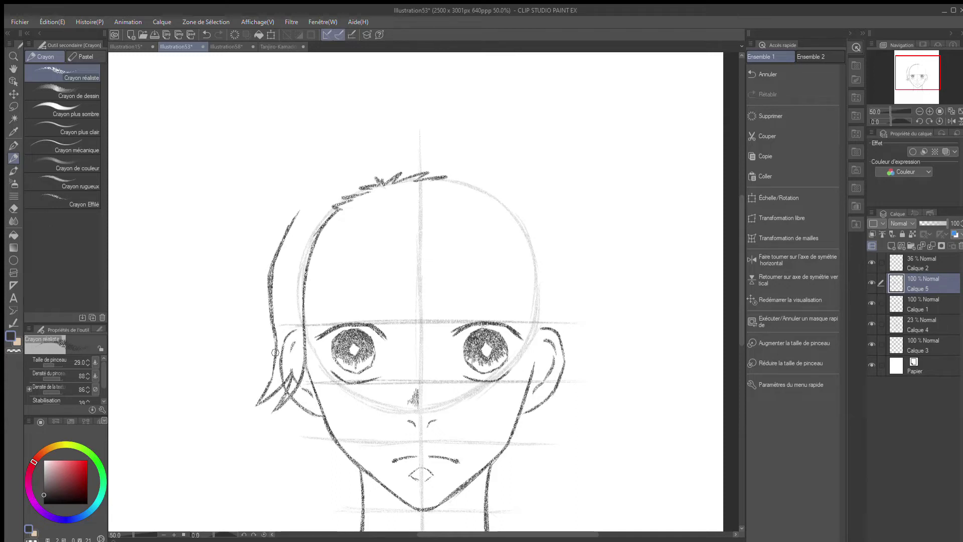
- Draw the hairline along the right of the head circle, ending in pointed side hair over the ear, and add its outer contour
left_click_drag(444, 178, 499, 204)
left_click_drag(500, 203, 534, 262)
left_click_drag(519, 228, 539, 286)
left_click_drag(528, 245, 536, 361)
mouse_move(539, 325)
left_mouse_down()
mouse_move(533, 374)
mouse_move(543, 351)
mouse_move(536, 380)
mouse_move(536, 356)
mouse_move(547, 403)
mouse_move(576, 419)
left_mouse_up()
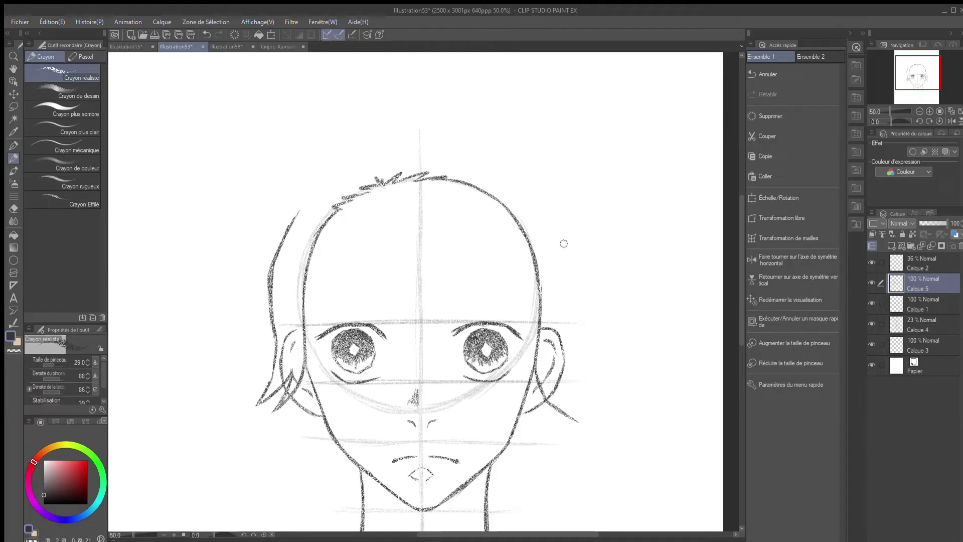
mouse_move(560, 233)
left_mouse_down()
mouse_move(572, 293)
mouse_move(561, 357)
mouse_move(596, 399)
mouse_move(550, 378)
mouse_move(600, 397)
mouse_move(580, 425)
left_mouse_up()
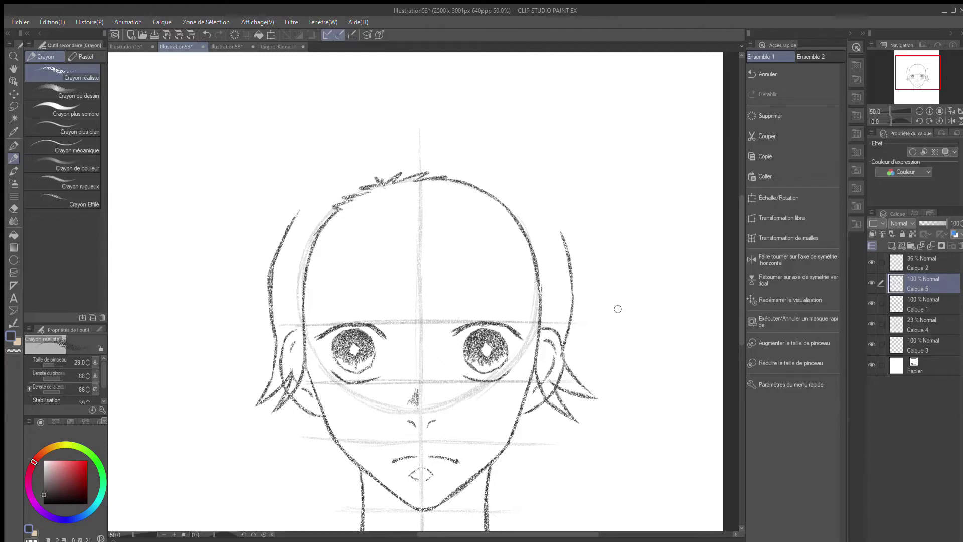
left_click_drag(741, 281, 742, 251)
scroll(416, 301, "up", 1)
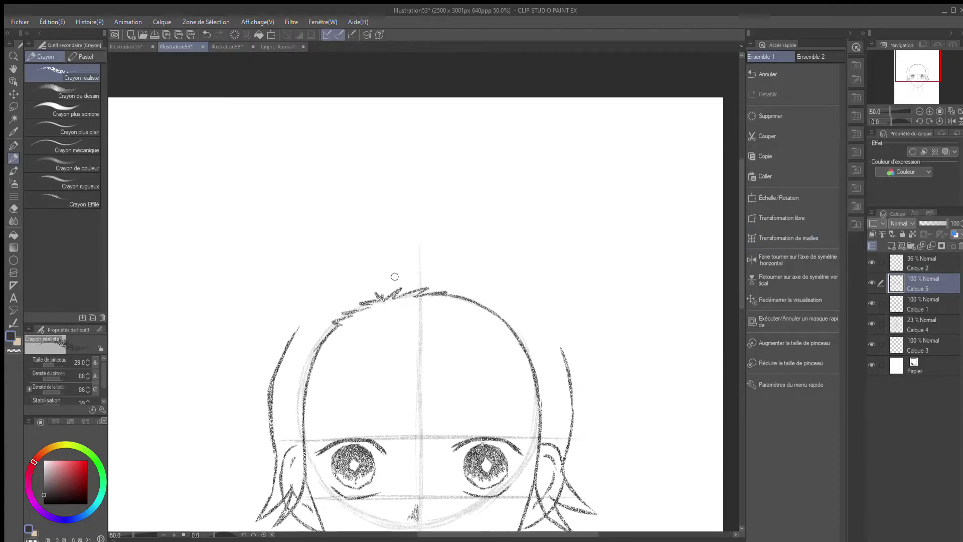
mouse_move(388, 292)
left_mouse_down()
mouse_move(400, 271)
mouse_move(463, 222)
mouse_move(583, 247)
left_mouse_up()
mouse_move(387, 295)
left_mouse_down()
mouse_move(371, 253)
mouse_move(408, 178)
left_mouse_up()
left_click_drag(379, 293, 347, 245)
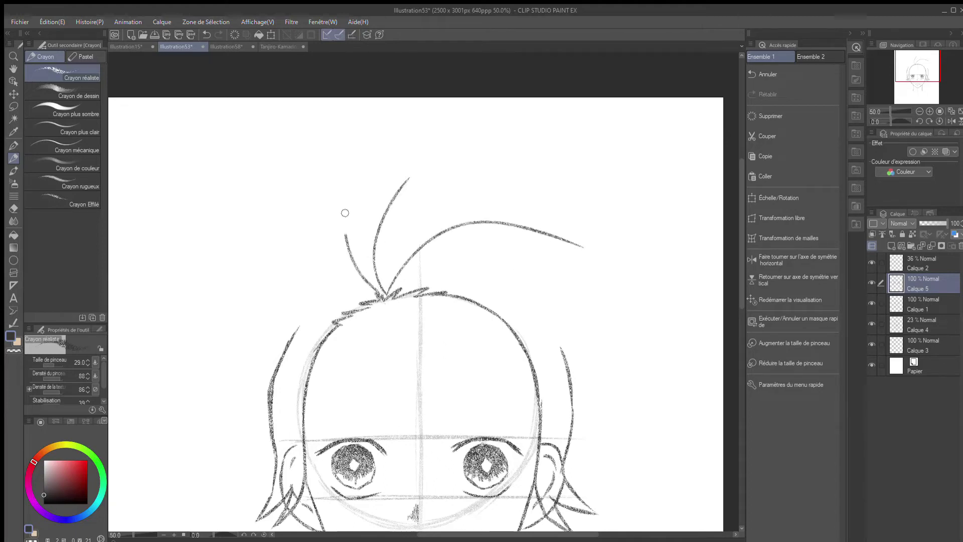
mouse_move(379, 298)
left_mouse_down()
mouse_move(361, 303)
mouse_move(285, 286)
left_mouse_up()
mouse_move(356, 305)
left_mouse_down()
mouse_move(283, 319)
mouse_move(233, 399)
left_mouse_up()
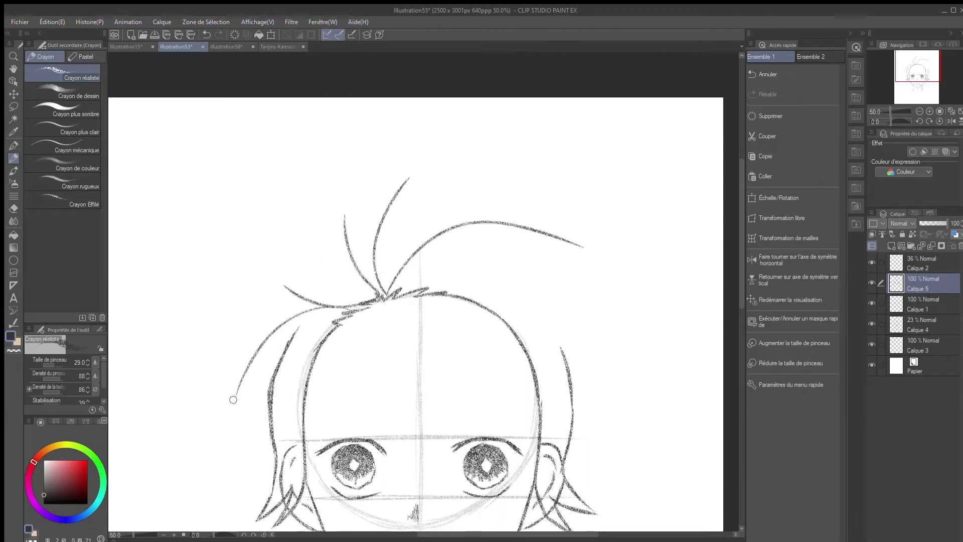
key("ctrl+z")
key("ctrl+z")
key("ctrl+z")
key("ctrl+z")
key("ctrl+z")
key("ctrl+z")
key("ctrl+z")
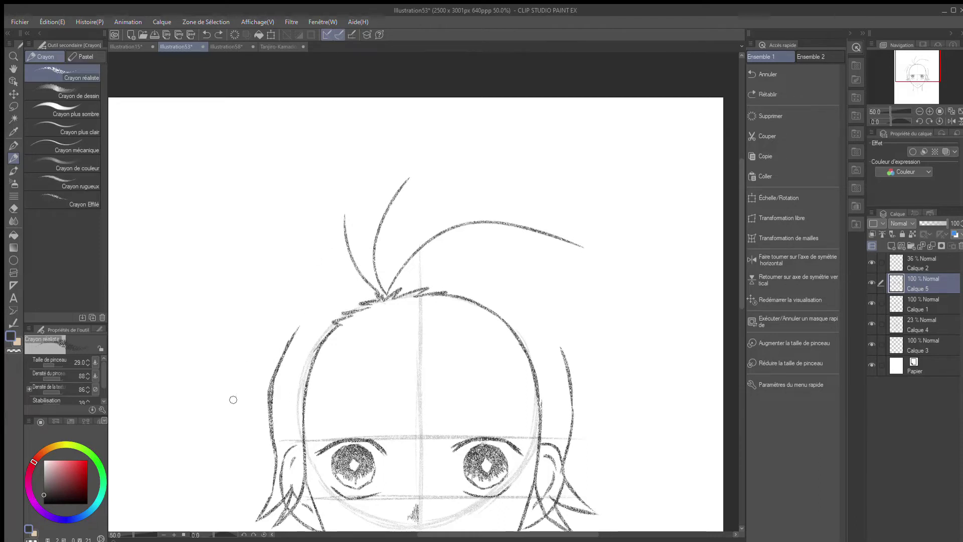
key("ctrl+z")
- Draw a broad hair lock arching right from the top of the hairline to a pointed tip, with a smaller tip beneath it
left_click_drag(385, 299, 436, 272)
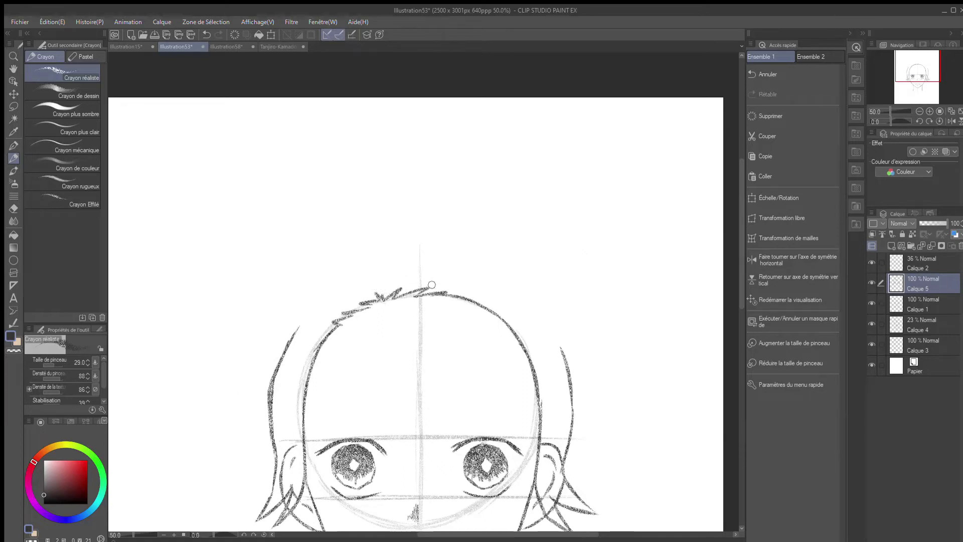
mouse_move(428, 286)
left_mouse_down()
mouse_move(473, 260)
mouse_move(540, 257)
left_mouse_up()
key("ctrl+z")
mouse_move(473, 261)
left_mouse_down()
mouse_move(551, 275)
mouse_move(628, 394)
mouse_move(619, 389)
mouse_move(651, 403)
mouse_move(599, 424)
left_mouse_up()
mouse_move(645, 402)
left_mouse_down()
mouse_move(598, 419)
mouse_move(593, 484)
left_mouse_up()
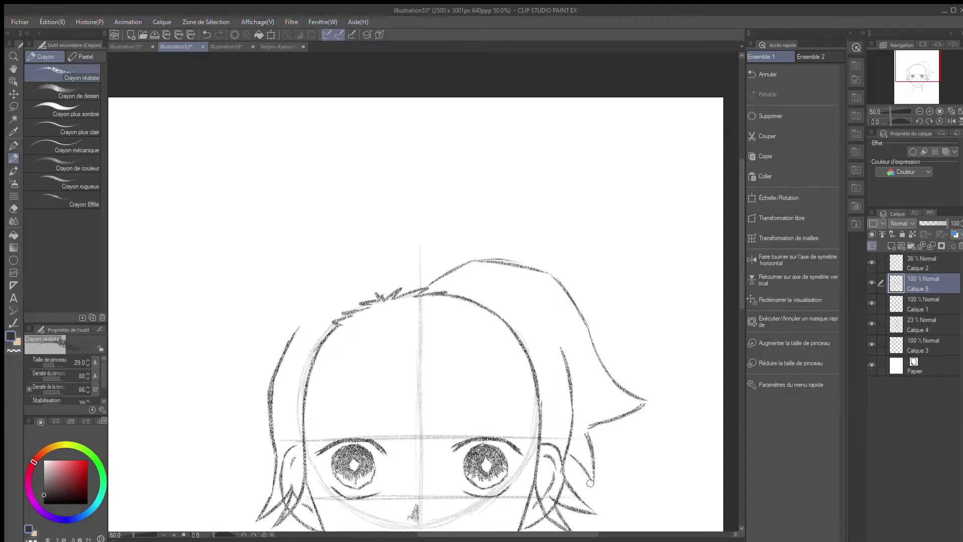
- Draw a larger lock sweeping up from the hairline tufts to a pointed tip at upper right, with a second pointed end below it
scroll(598, 393, "down", 1)
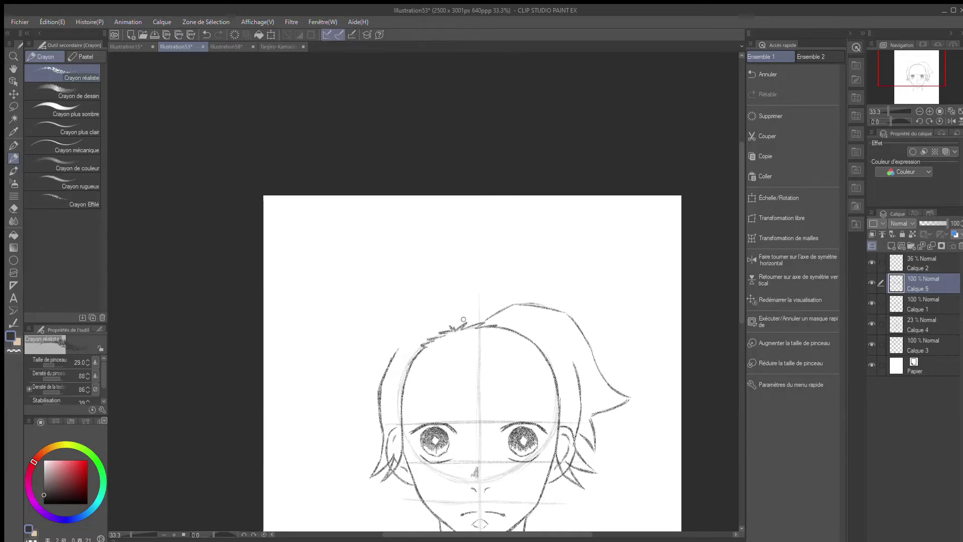
left_click_drag(462, 321, 497, 265)
mouse_move(461, 326)
left_mouse_down()
mouse_move(495, 266)
mouse_move(584, 245)
mouse_move(557, 265)
mouse_move(568, 272)
mouse_move(547, 253)
mouse_move(581, 275)
mouse_move(608, 315)
left_mouse_up()
key("ctrl+z")
key("ctrl+z")
key("ctrl+z")
mouse_move(551, 271)
left_mouse_down()
mouse_move(592, 286)
mouse_move(636, 351)
left_mouse_up()
key("ctrl+z")
mouse_move(589, 283)
left_mouse_down()
mouse_move(635, 331)
mouse_move(622, 338)
mouse_move(634, 330)
left_mouse_up()
key("e")
key("p")
left_click_drag(549, 271, 630, 336)
left_click_drag(576, 263, 565, 273)
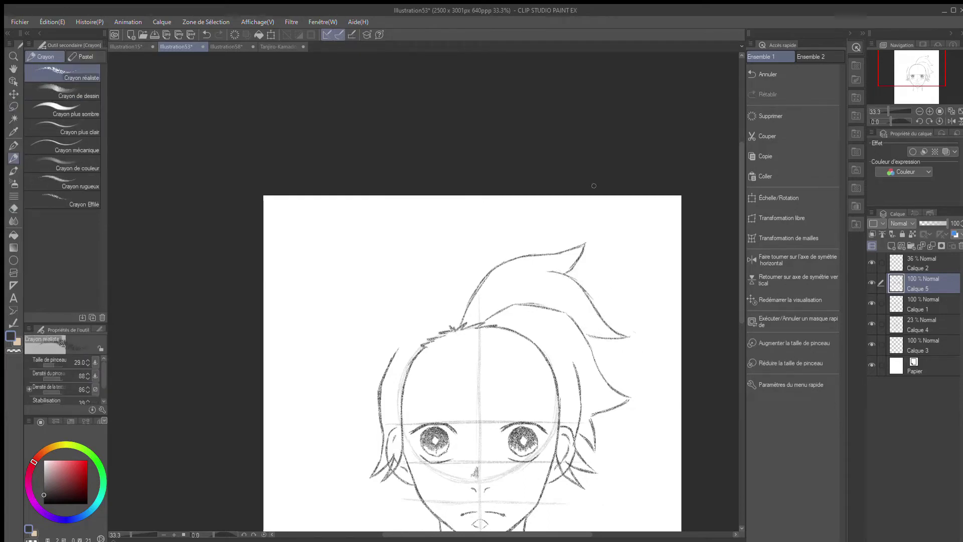
- Draw the tall pointed locks above the left of the forehead, redrawing the leftmost lock's lower edge down to the hairline
mouse_move(448, 328)
left_mouse_down()
mouse_move(424, 275)
mouse_move(428, 284)
mouse_move(440, 240)
mouse_move(428, 262)
mouse_move(482, 210)
mouse_move(552, 253)
left_mouse_up()
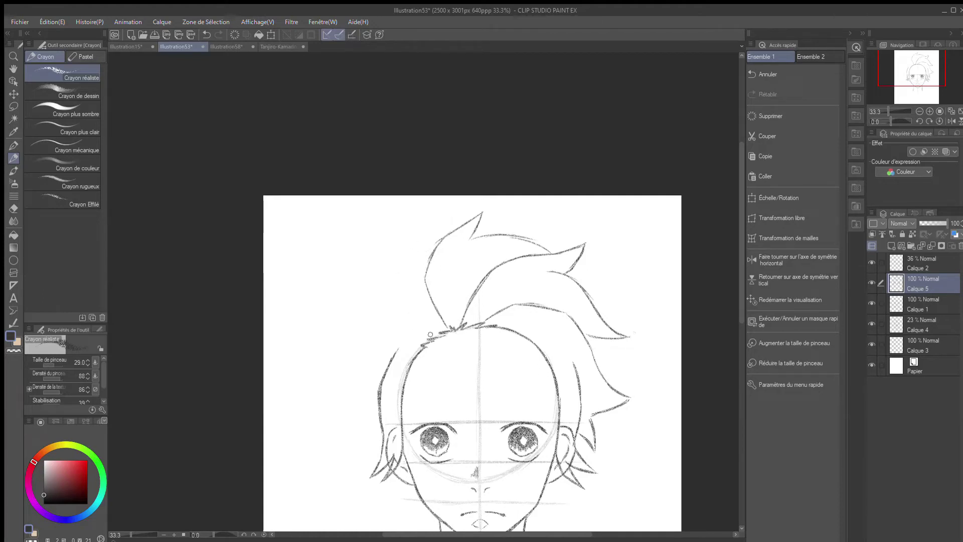
mouse_move(436, 335)
left_mouse_down()
mouse_move(374, 314)
mouse_move(410, 319)
mouse_move(389, 326)
mouse_move(427, 337)
mouse_move(386, 319)
mouse_move(415, 335)
mouse_move(379, 301)
left_mouse_up()
key("e")
mouse_move(381, 307)
left_mouse_down()
mouse_move(415, 330)
mouse_move(400, 330)
mouse_move(432, 335)
left_mouse_up()
key("p")
left_click_drag(377, 305, 426, 334)
left_click_drag(382, 307, 392, 257)
mouse_move(378, 300)
left_mouse_down()
mouse_move(393, 254)
mouse_move(451, 210)
mouse_move(434, 240)
left_mouse_up()
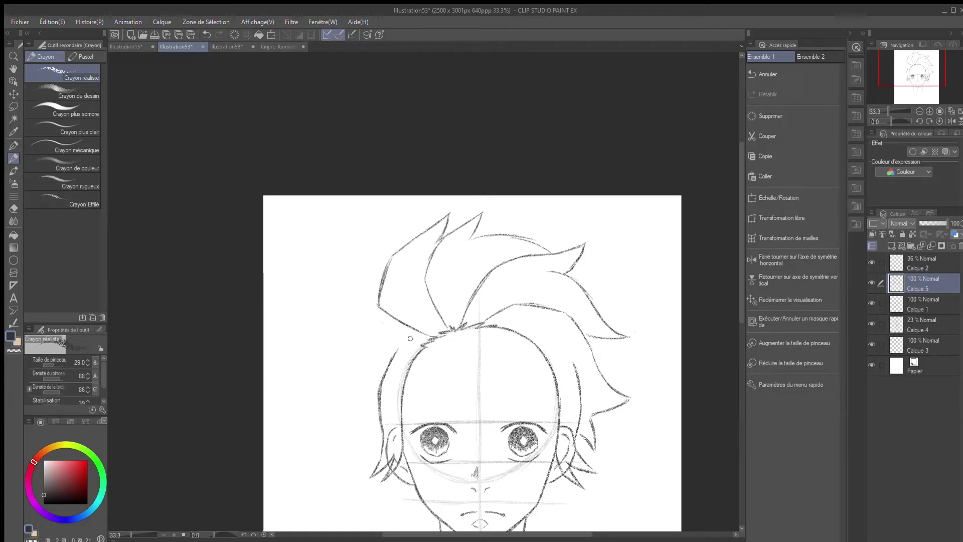
- Draw a lock sweeping left from the hairline to a pointed tip beside the head, and add a second tip below it
mouse_move(418, 336)
left_mouse_down()
mouse_move(384, 345)
mouse_move(414, 337)
left_mouse_up()
key("ctrl+z")
mouse_move(415, 336)
left_mouse_down()
mouse_move(380, 339)
mouse_move(396, 338)
mouse_move(366, 353)
mouse_move(352, 380)
mouse_move(325, 399)
mouse_move(374, 392)
left_mouse_up()
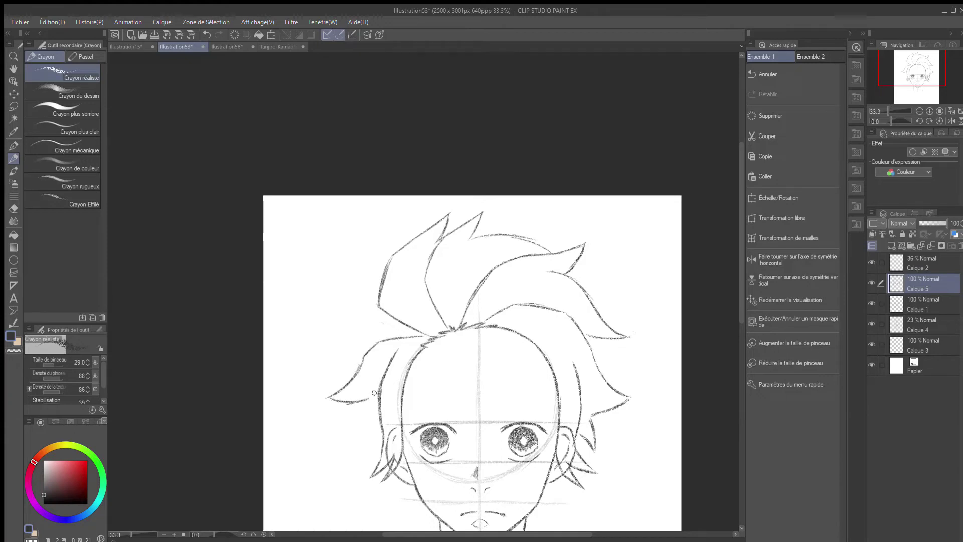
mouse_move(367, 404)
left_mouse_down()
mouse_move(346, 442)
mouse_move(381, 426)
left_mouse_up()
left_click_drag(380, 426, 346, 439)
left_click_drag(383, 425, 381, 452)
- Erase and redraw the lower tip of the left side lock, joining it to the hair beside the ear
key("e")
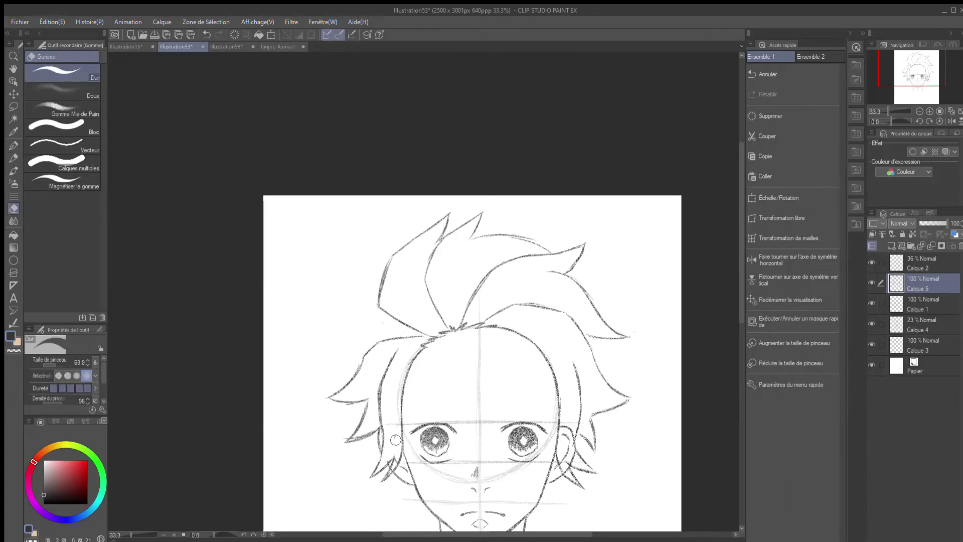
key("p")
mouse_move(379, 425)
left_mouse_down()
mouse_move(381, 454)
mouse_move(369, 432)
mouse_move(356, 432)
mouse_move(361, 421)
mouse_move(348, 440)
left_mouse_up()
key("e")
key("p")
mouse_move(364, 403)
left_mouse_down()
mouse_move(341, 445)
mouse_move(378, 441)
left_mouse_up()
key("ctrl+z")
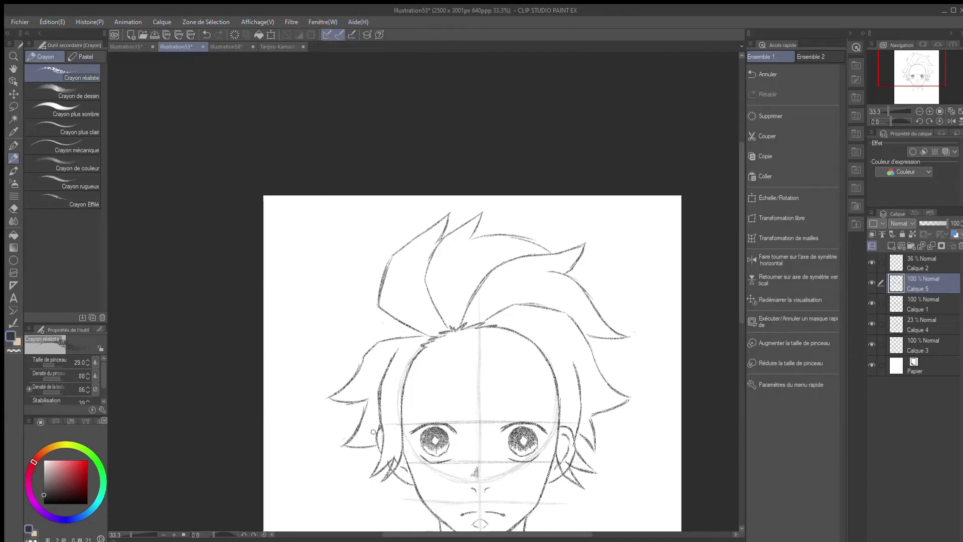
- Erase the right ear lines covered by the side hair and redraw the part of the ear outside the hair contour
key("e")
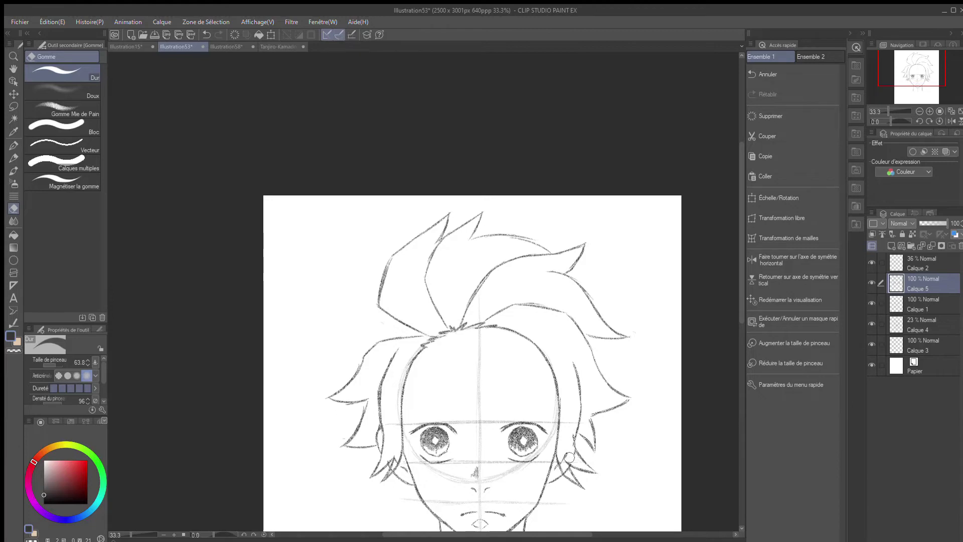
mouse_move(573, 453)
left_mouse_down()
mouse_move(562, 457)
mouse_move(569, 472)
mouse_move(581, 465)
left_mouse_up()
key("p")
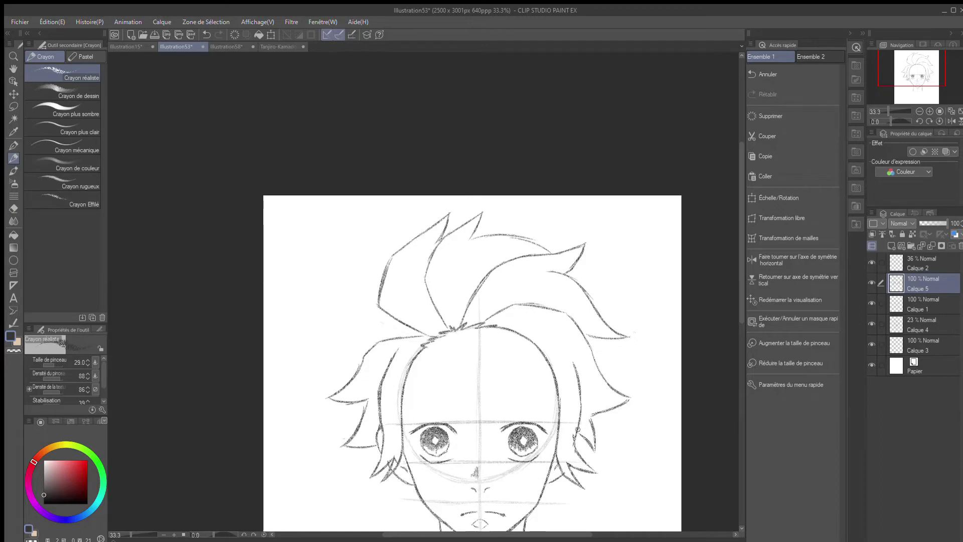
mouse_move(584, 433)
left_mouse_down()
mouse_move(576, 451)
mouse_move(581, 424)
left_mouse_up()
key("e")
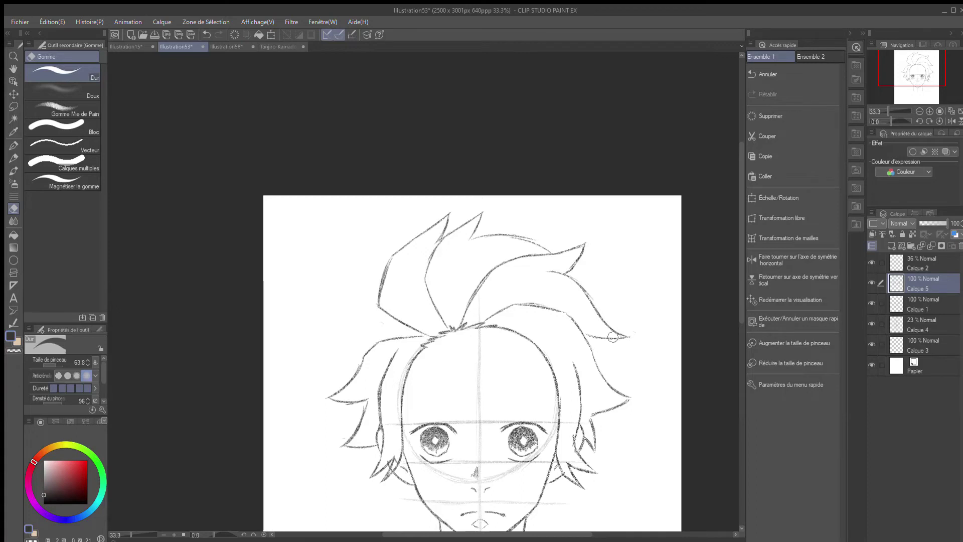
key("p")
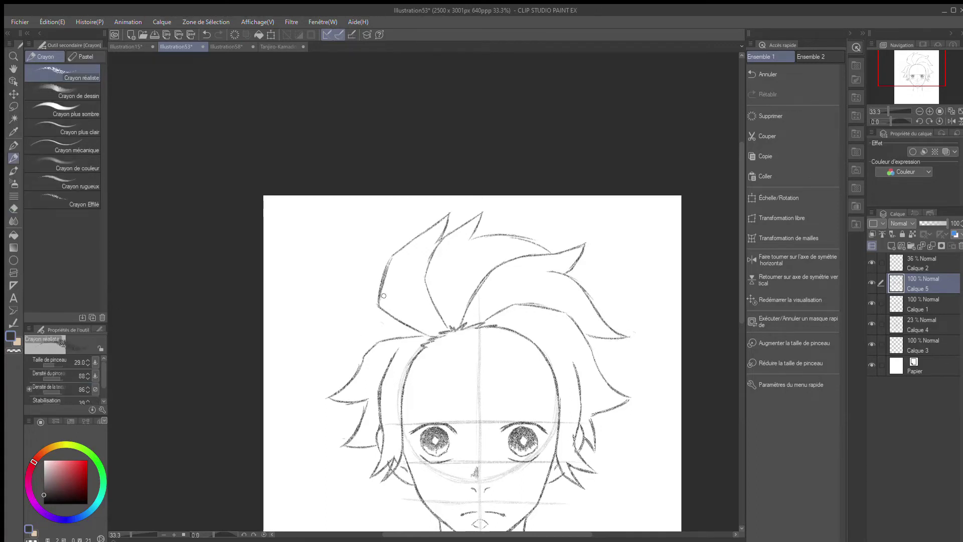
- Add a small angular lock filling the gap in the left hair outline and rework the tall centre-left lock's inner edge
left_click_drag(360, 317, 361, 334)
mouse_move(438, 243)
left_mouse_down()
mouse_move(429, 293)
mouse_move(425, 274)
mouse_move(447, 326)
left_mouse_up()
scroll(495, 322, "down", 3)
scroll(434, 131, "up", 1)
key("e")
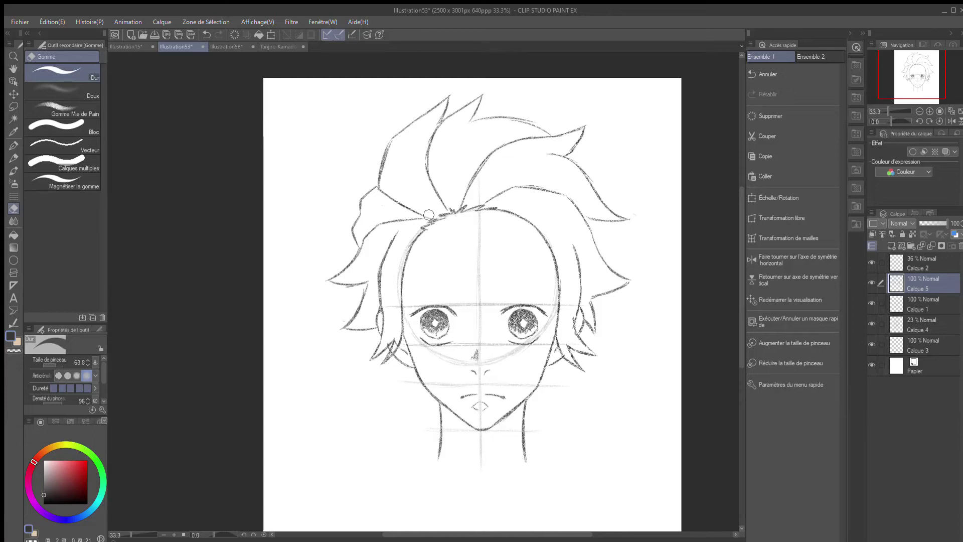
key("p")
mouse_move(480, 181)
left_mouse_down()
mouse_move(501, 158)
mouse_move(582, 125)
left_mouse_up()
mouse_move(538, 157)
left_mouse_down()
mouse_move(559, 161)
mouse_move(607, 213)
left_mouse_up()
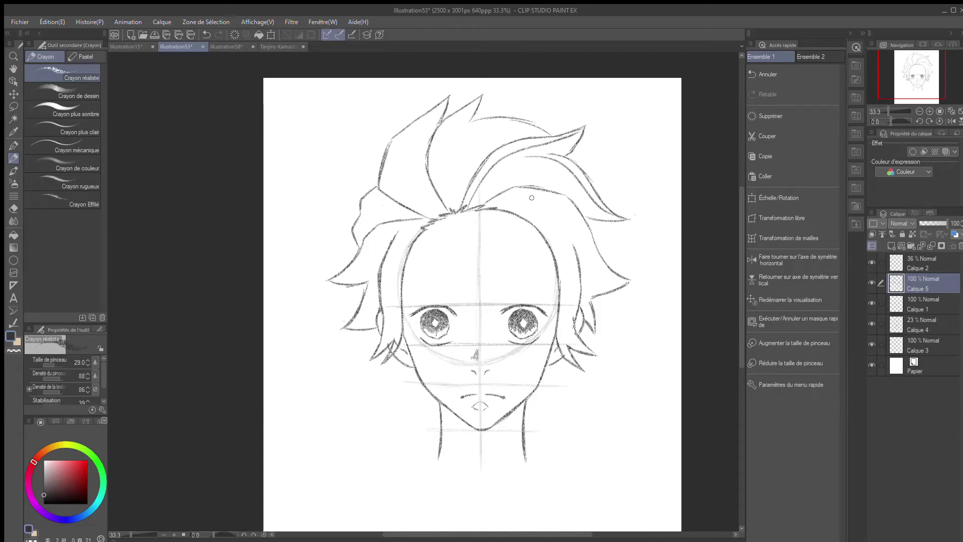
mouse_move(502, 205)
left_mouse_down()
mouse_move(534, 199)
mouse_move(623, 284)
left_mouse_up()
key("ctrl+z")
key("ctrl+z")
key("ctrl+z")
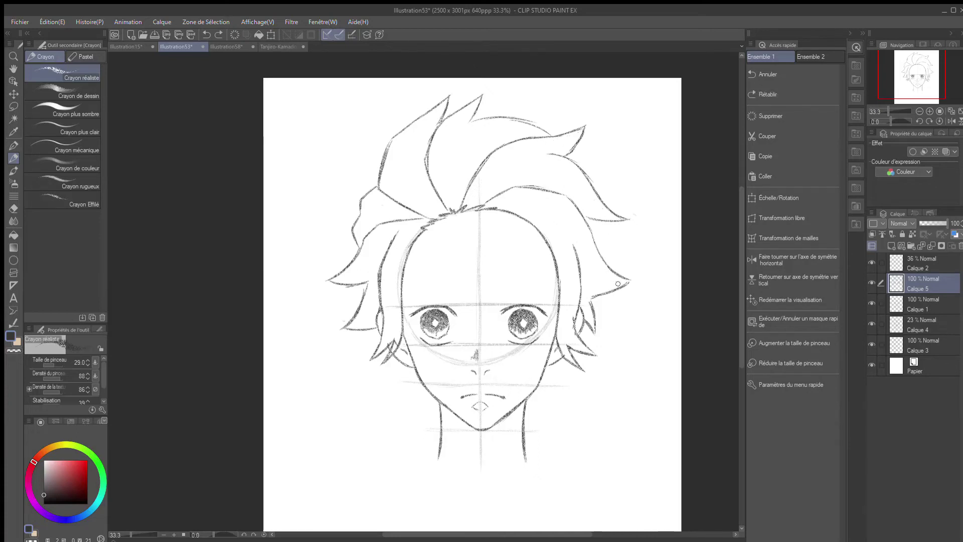
- Draw curved upper lines for both eyebrows, erasing and redrawing the outer part of the left one
scroll(618, 283, "up", 1)
key("space")
left_click_drag(458, 277, 494, 274)
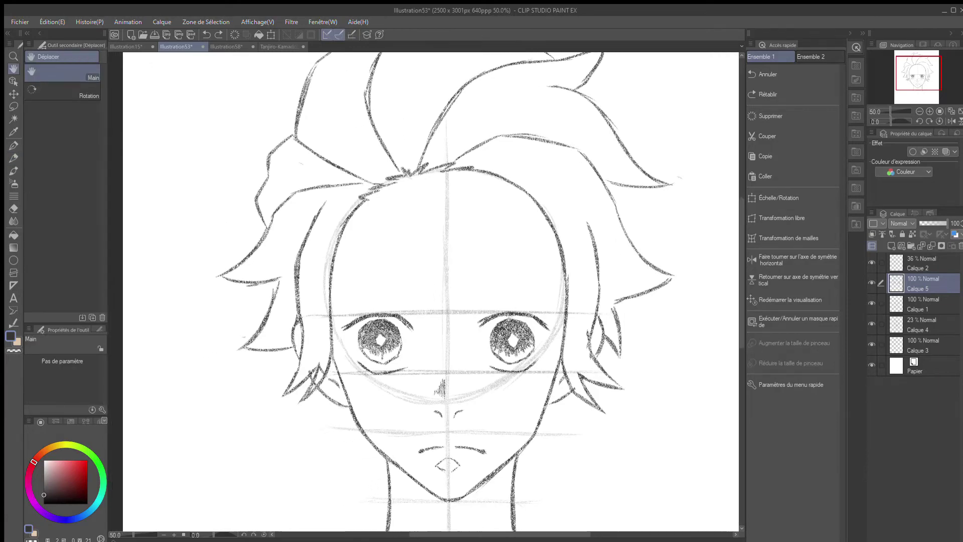
scroll(517, 286, "up", 1)
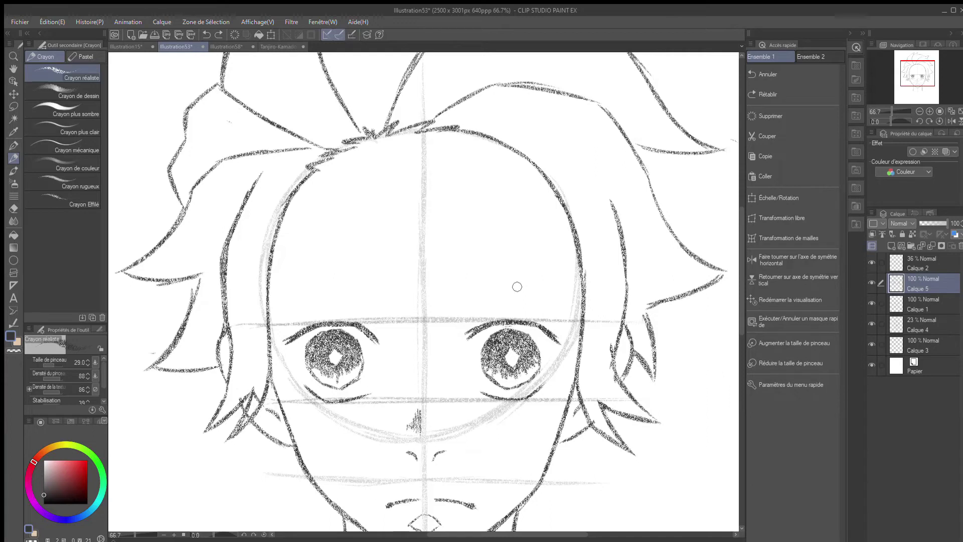
left_click_drag(282, 267, 332, 278)
left_click_drag(327, 275, 385, 331)
mouse_move(342, 283)
left_mouse_down()
mouse_move(381, 325)
mouse_move(364, 312)
left_mouse_up()
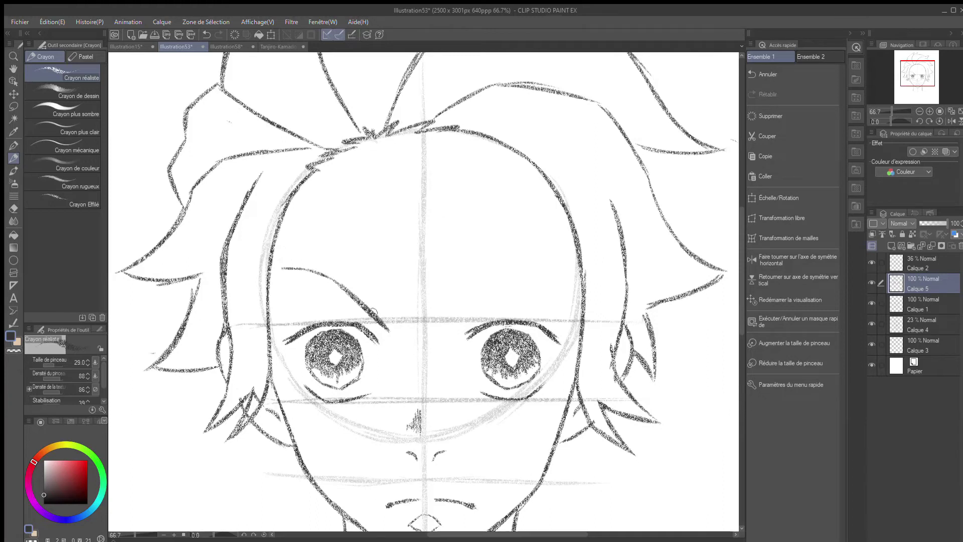
key("e")
left_click_drag(290, 271, 318, 271)
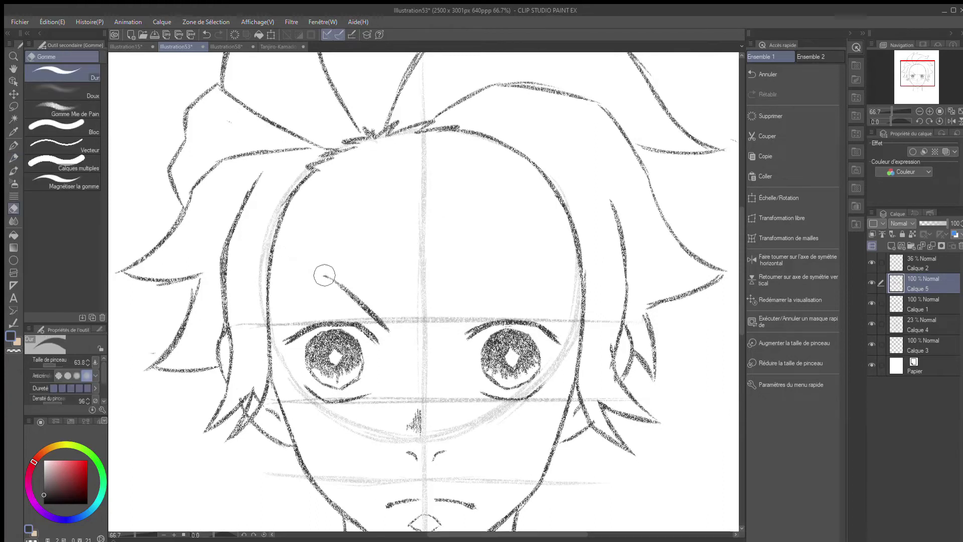
key("p")
mouse_move(280, 273)
left_mouse_down()
mouse_move(333, 280)
mouse_move(300, 276)
mouse_move(343, 286)
mouse_move(390, 338)
left_mouse_up()
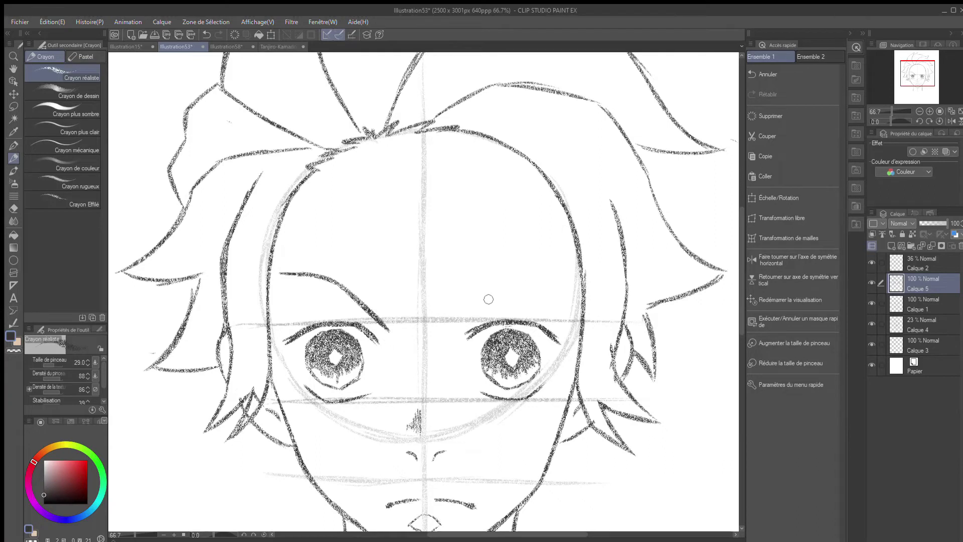
left_click_drag(452, 322, 536, 279)
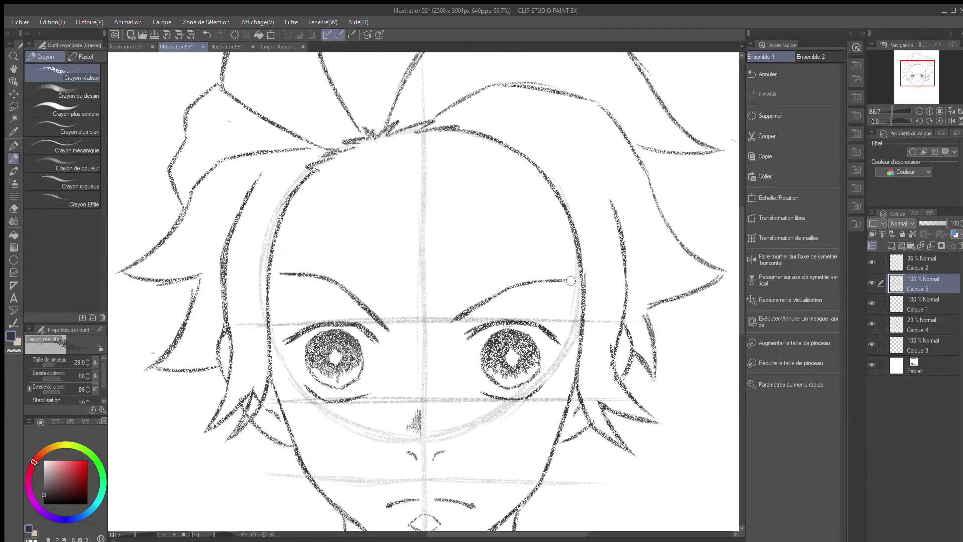
- Erase the outer half of the left eyebrow line and redraw it to match the right eyebrow
mouse_move(280, 273)
left_mouse_down()
mouse_move(310, 275)
mouse_move(373, 306)
left_mouse_up()
key("e")
mouse_move(281, 271)
left_mouse_down()
mouse_move(317, 262)
mouse_move(329, 299)
left_mouse_up()
key("p")
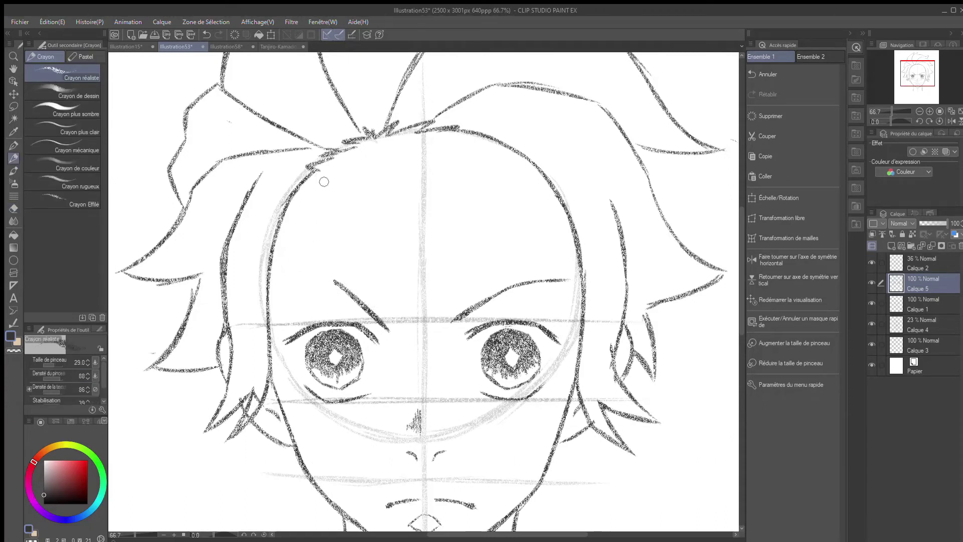
left_click_drag(279, 275, 344, 286)
key("e")
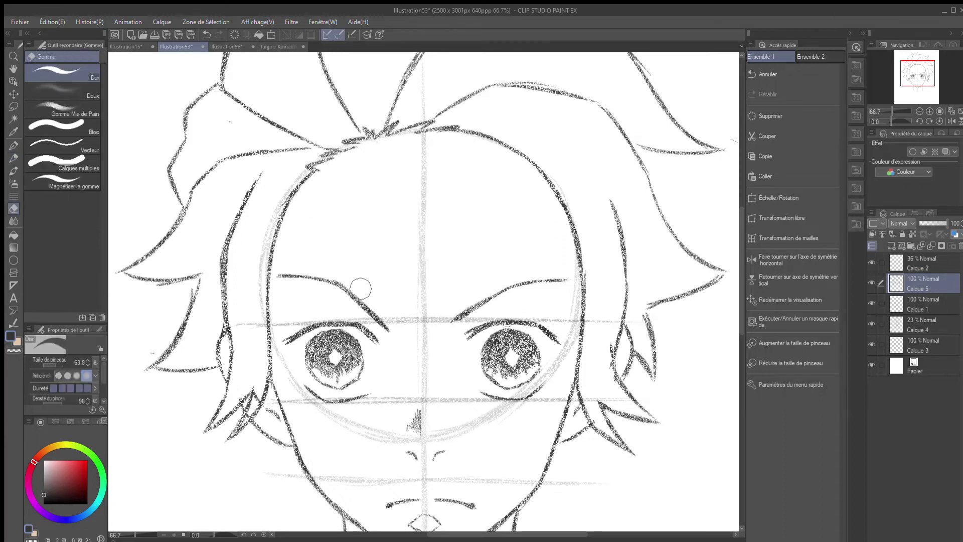
left_click_drag(281, 277, 317, 280)
key("p")
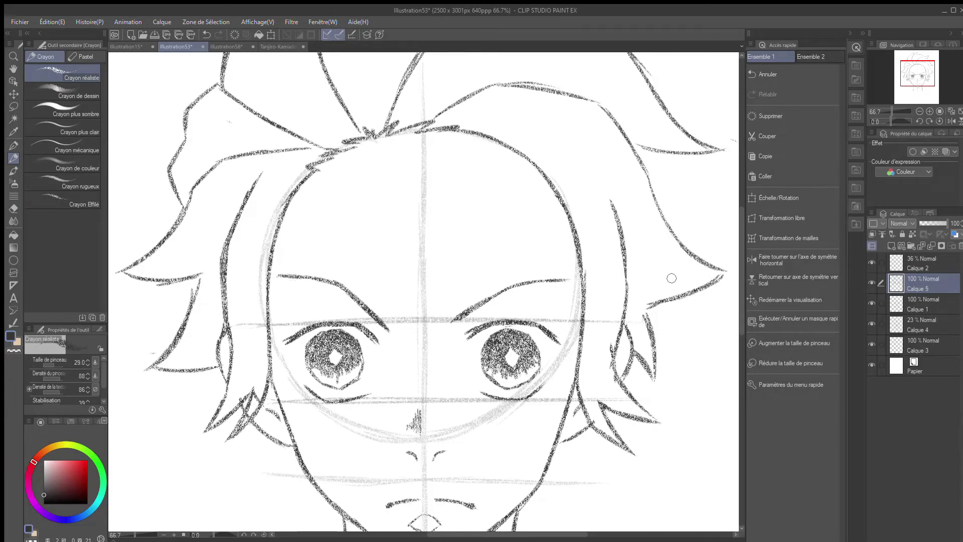
- Erase the left eyebrow line and redraw it slightly lower to match the right eyebrow, with a thicker inner end
key("e")
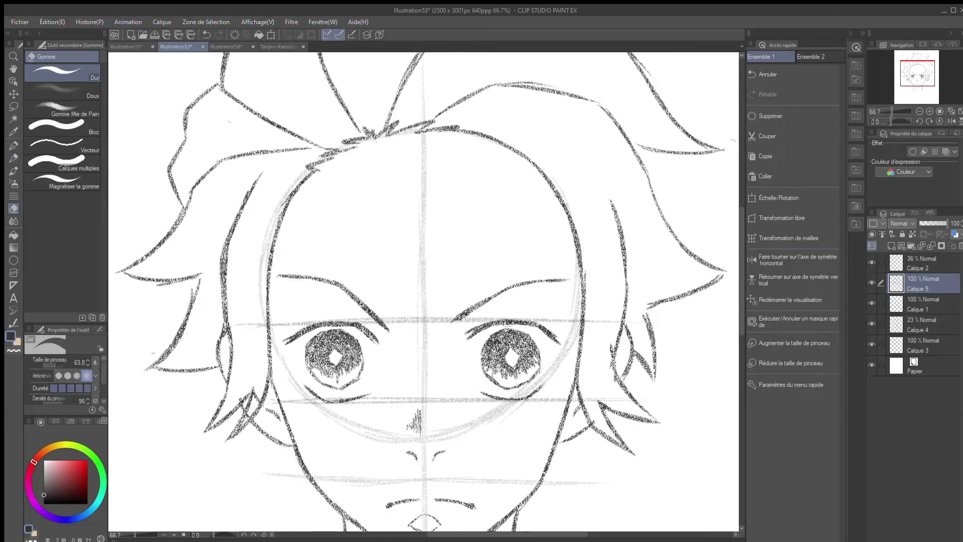
mouse_move(284, 274)
left_mouse_down()
mouse_move(375, 308)
mouse_move(396, 332)
left_mouse_up()
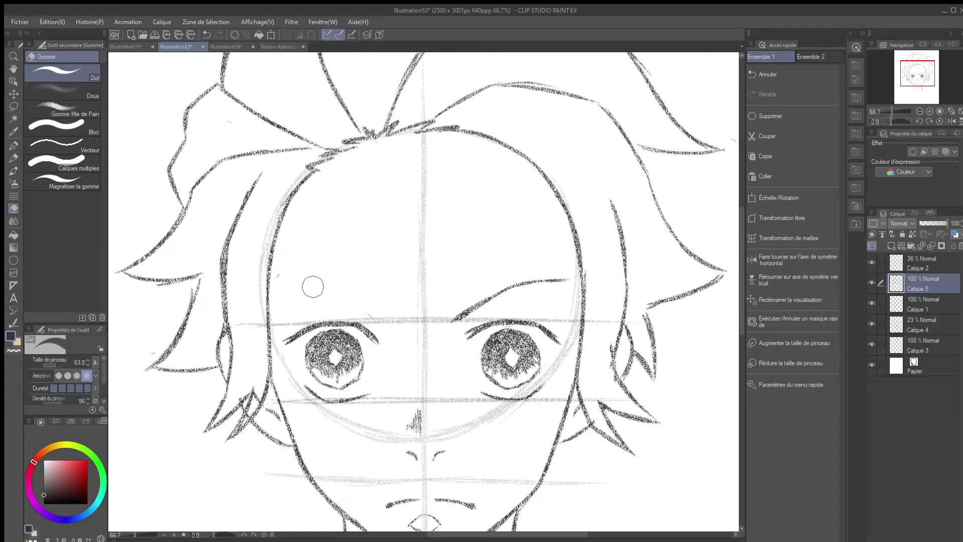
key("p")
mouse_move(282, 285)
left_mouse_down()
mouse_move(335, 293)
mouse_move(391, 331)
left_mouse_up()
left_click_drag(340, 293, 398, 336)
- Thicken the right eyebrow's inner end and add thin crease lines above both eyes and beside the left eye's inner corner
left_click_drag(468, 311, 450, 324)
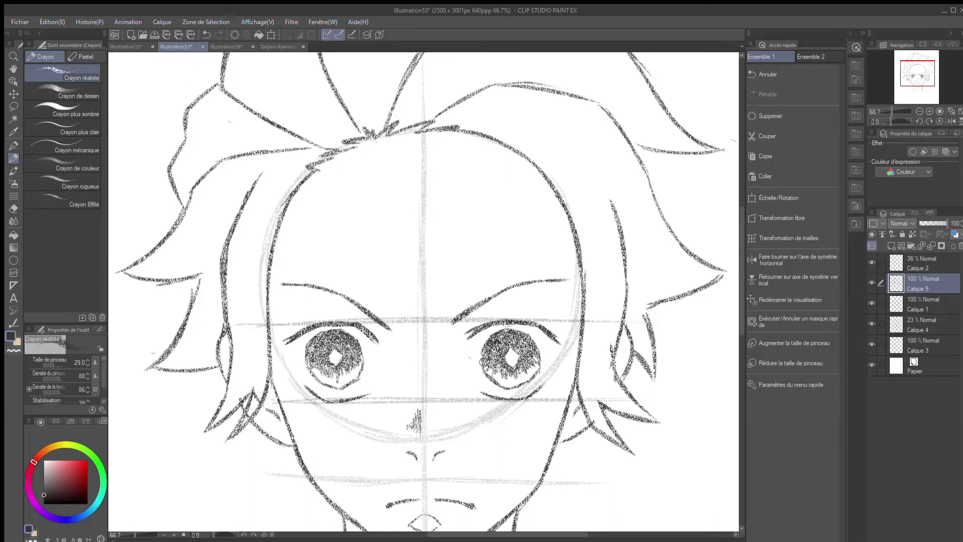
key("ctrl+z")
left_click_drag(467, 316, 456, 331)
left_click_drag(503, 306, 551, 315)
left_click_drag(288, 321, 371, 317)
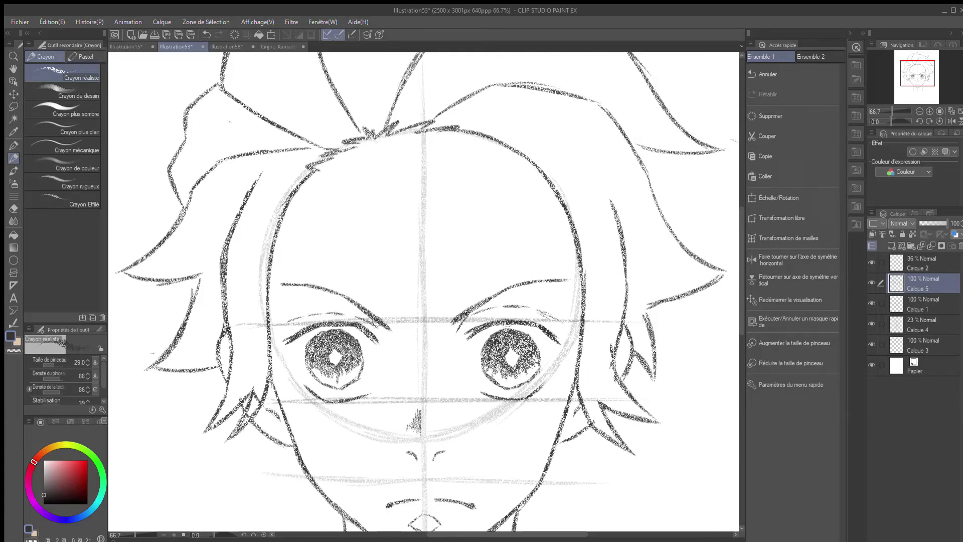
left_click_drag(394, 338, 407, 374)
- Draw the wavy, flame-like mark outline on the right half of the forehead, from the hairline down to above the right eyebrow
mouse_move(741, 260)
left_mouse_down()
mouse_move(741, 272)
mouse_move(741, 259)
left_mouse_up()
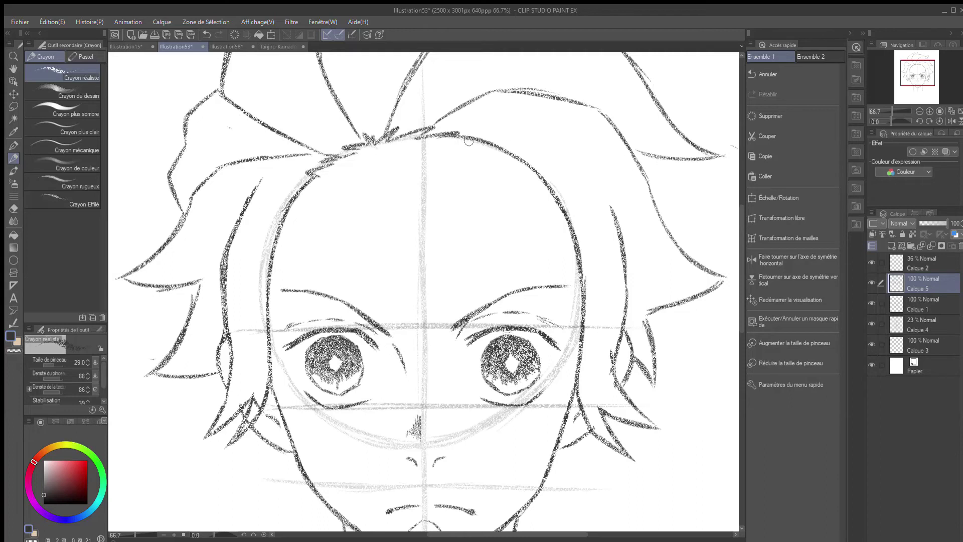
left_click_drag(408, 301, 582, 293)
key("ctrl+z")
mouse_move(465, 139)
left_mouse_down()
mouse_move(462, 169)
mouse_move(443, 151)
left_mouse_up()
key("ctrl+z")
mouse_move(473, 141)
left_mouse_down()
mouse_move(440, 161)
mouse_move(417, 200)
mouse_move(449, 205)
mouse_move(446, 194)
mouse_move(454, 243)
mouse_move(434, 249)
left_mouse_up()
key("ctrl+z")
left_click(424, 257)
mouse_move(425, 256)
left_mouse_down()
mouse_move(417, 278)
mouse_move(431, 302)
mouse_move(447, 274)
mouse_move(434, 303)
mouse_move(462, 269)
mouse_move(457, 293)
left_mouse_up()
key("ctrl+z")
mouse_move(460, 289)
left_mouse_down()
mouse_move(534, 246)
mouse_move(572, 259)
left_mouse_up()
key("ctrl+z")
mouse_move(522, 163)
left_mouse_down()
mouse_move(512, 198)
mouse_move(510, 190)
mouse_move(525, 206)
mouse_move(568, 212)
left_mouse_up()
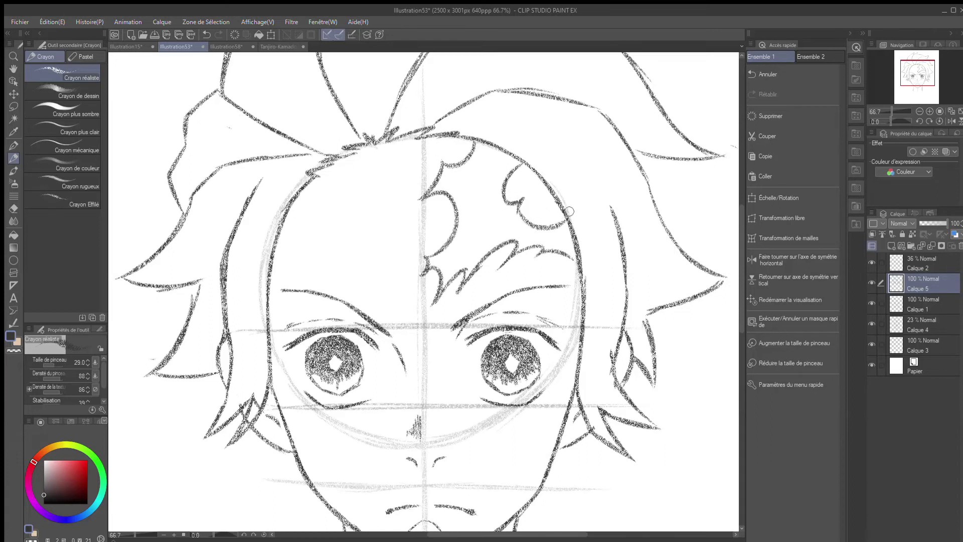
- Add a small inner arc to the forehead mark near the hairline and extend its lower edge to the face contour
mouse_move(480, 169)
left_mouse_down()
mouse_move(467, 184)
mouse_move(476, 183)
mouse_move(449, 281)
left_mouse_up()
key("ctrl+z")
key("ctrl+z")
mouse_move(459, 143)
left_mouse_down()
mouse_move(446, 159)
mouse_move(432, 155)
mouse_move(417, 184)
mouse_move(428, 236)
left_mouse_up()
key("ctrl+z")
key("ctrl+z")
left_click_drag(563, 255, 577, 261)
- Draw short vertical strings hanging from both earlobe studs and try outlining the left earring's plate
scroll(724, 279, "down", 1)
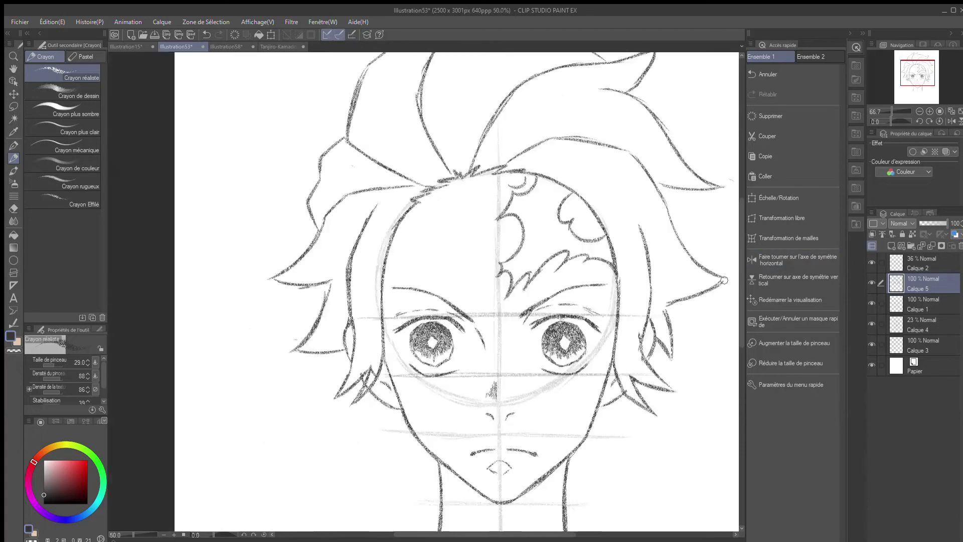
scroll(724, 280, "down", 1)
key("space")
left_click_drag(657, 382, 507, 346)
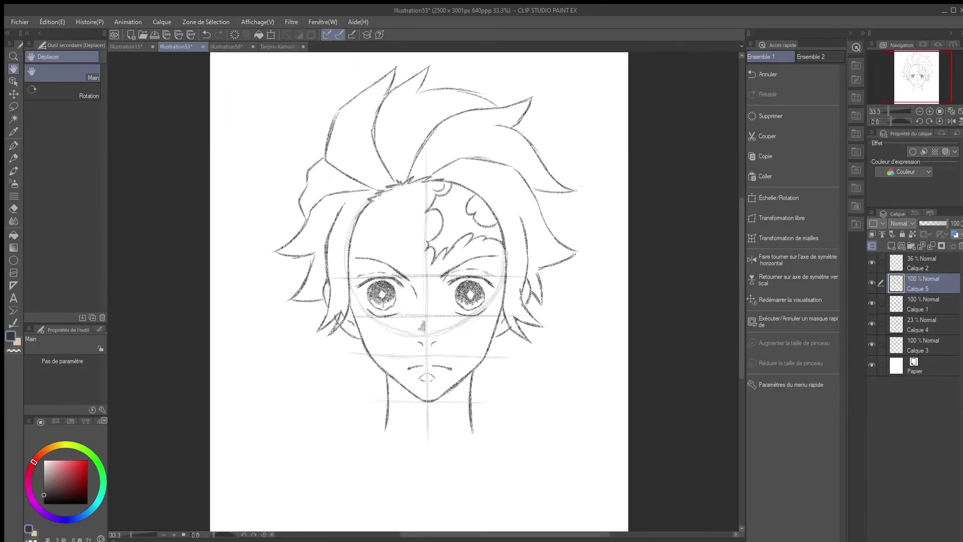
scroll(506, 420, "up", 1)
mouse_move(507, 420)
left_mouse_down()
mouse_move(517, 369)
mouse_move(523, 396)
mouse_move(534, 382)
left_mouse_up()
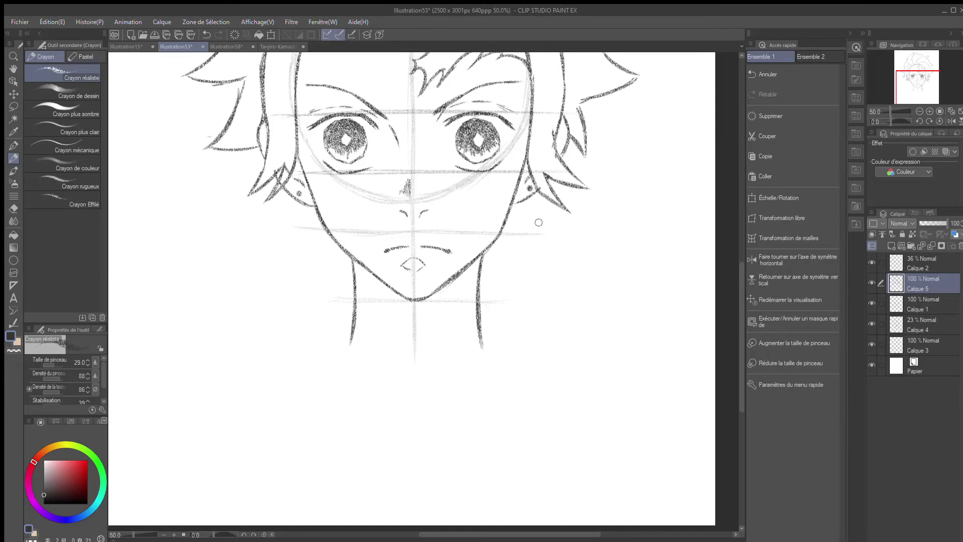
left_click_drag(300, 201, 300, 224)
left_click_drag(530, 190, 530, 210)
mouse_move(299, 200)
left_mouse_down()
mouse_move(310, 223)
mouse_move(309, 274)
left_mouse_up()
left_click_drag(288, 224, 295, 277)
key("ctrl+z")
key("ctrl+z")
key("ctrl+z")
key("ctrl+z")
- Outline a slim vertical rectangular earring plate hanging below the left earlobe
left_click_drag(291, 220, 304, 229)
left_click_drag(285, 279, 296, 287)
mouse_move(301, 227)
left_mouse_down()
mouse_move(301, 291)
mouse_move(288, 259)
mouse_move(287, 279)
left_mouse_up()
left_click_drag(289, 243, 288, 290)
left_click_drag(299, 224, 299, 289)
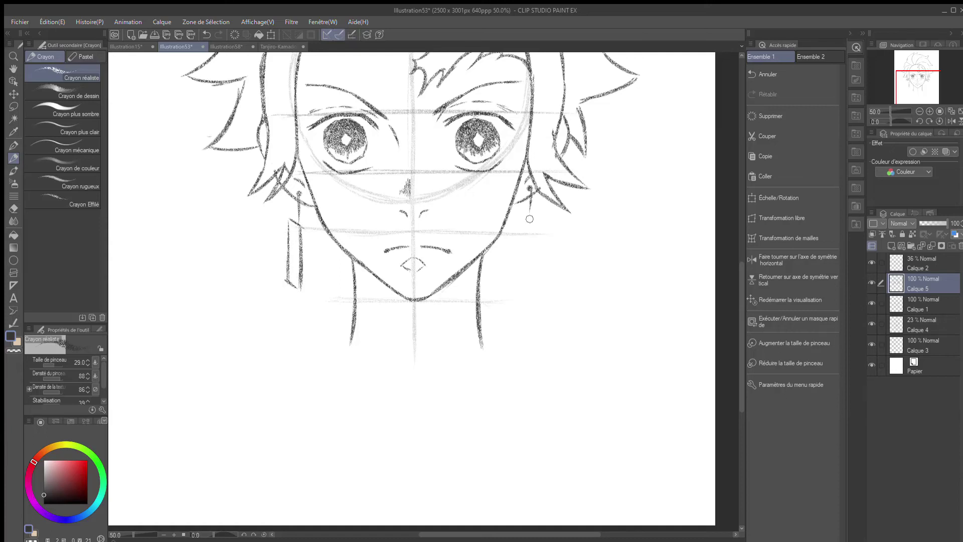
- Reinforce the right earring's string and outline a matching slim rectangular plate below it
mouse_move(531, 185)
left_mouse_down()
mouse_move(529, 215)
mouse_move(532, 190)
left_mouse_up()
mouse_move(524, 217)
left_mouse_down()
mouse_move(549, 201)
mouse_move(522, 221)
mouse_move(522, 274)
left_mouse_up()
left_click_drag(522, 238, 522, 285)
mouse_move(523, 220)
left_mouse_down()
mouse_move(532, 213)
mouse_move(534, 272)
mouse_move(534, 284)
mouse_move(523, 265)
mouse_move(521, 284)
mouse_move(534, 277)
left_mouse_up()
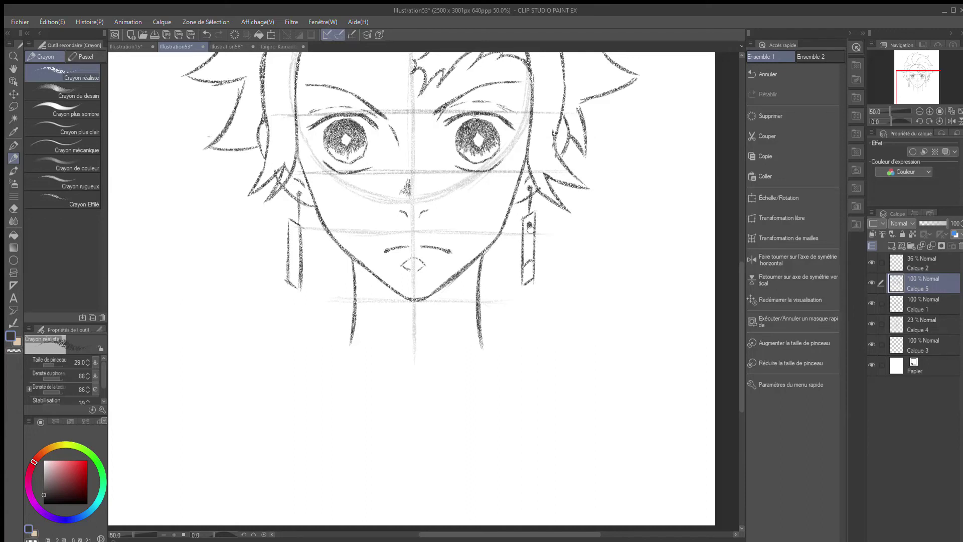
- Decorate both earring plates with a small sun motif with radiating rays and a curved line near the base
left_click_drag(530, 230, 526, 254)
left_click_drag(528, 220, 532, 224)
key("ctrl+z")
mouse_move(290, 264)
left_mouse_down()
mouse_move(301, 262)
mouse_move(293, 256)
left_mouse_up()
mouse_move(294, 240)
left_mouse_down()
mouse_move(287, 252)
mouse_move(294, 234)
left_mouse_up()
left_click_drag(299, 226, 295, 234)
key("ctrl+z")
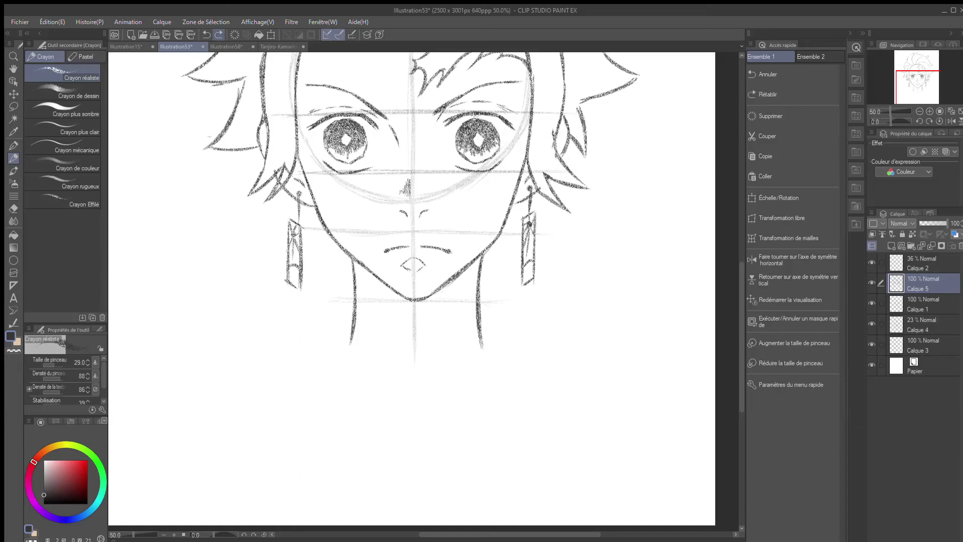
- Draw the collar's front edge curving around the neck under the chin, with a converging opening line on each side
left_click_drag(337, 275, 404, 296)
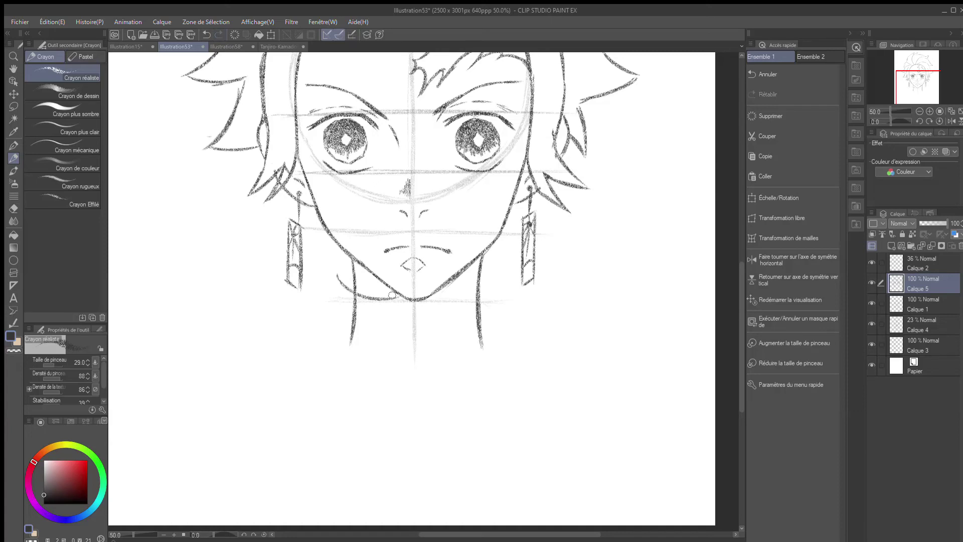
left_click_drag(341, 283, 395, 300)
left_click_drag(399, 299, 405, 363)
mouse_move(495, 278)
left_mouse_down()
mouse_move(439, 296)
mouse_move(426, 371)
mouse_move(427, 345)
left_mouse_up()
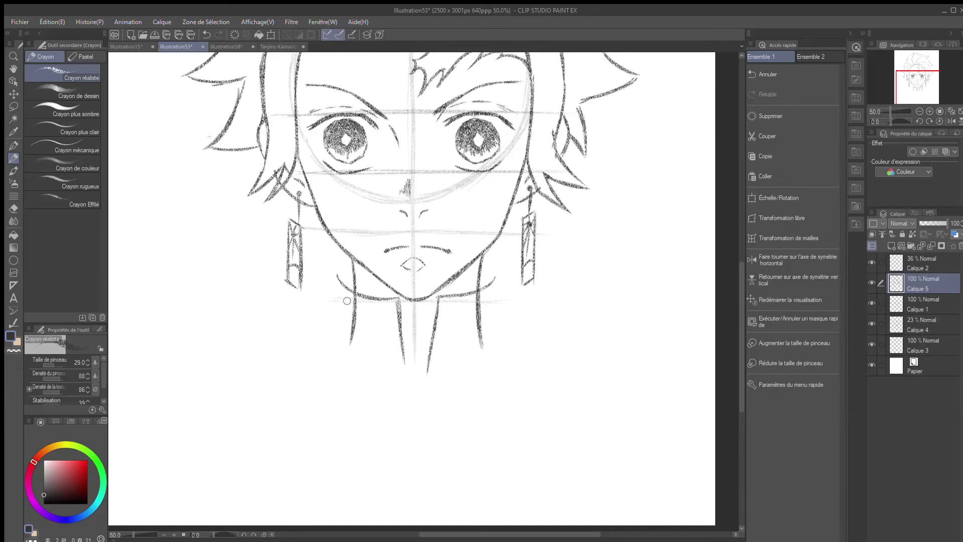
- Draw the rounded outer sides of the raised collar, erasing and redrawing the right one straighter
mouse_move(349, 267)
left_mouse_down()
mouse_move(329, 284)
mouse_move(322, 347)
left_mouse_up()
mouse_move(483, 270)
left_mouse_down()
mouse_move(504, 278)
mouse_move(517, 351)
left_mouse_up()
key("e")
mouse_move(503, 281)
left_mouse_down()
mouse_move(517, 346)
mouse_move(506, 329)
mouse_move(508, 347)
left_mouse_up()
key("p")
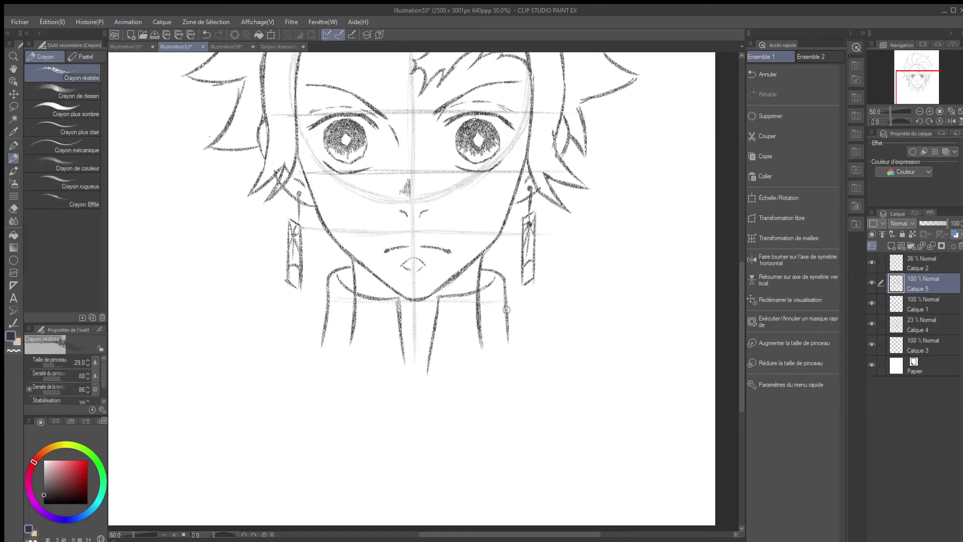
- Redraw the collar's left outer side straighter and add lower rim lines running down along both front flaps
key("e")
left_click_drag(329, 282, 320, 357)
key("p")
left_click_drag(328, 281, 327, 346)
mouse_move(342, 303)
left_mouse_down()
mouse_move(384, 317)
mouse_move(386, 366)
left_mouse_up()
mouse_move(503, 296)
left_mouse_down()
mouse_move(451, 319)
mouse_move(445, 372)
left_mouse_up()
- Erase the neck lines hidden behind the collar on layer Calque 1
key("e")
key("alt+bracketleft")
left_click_drag(355, 299, 355, 347)
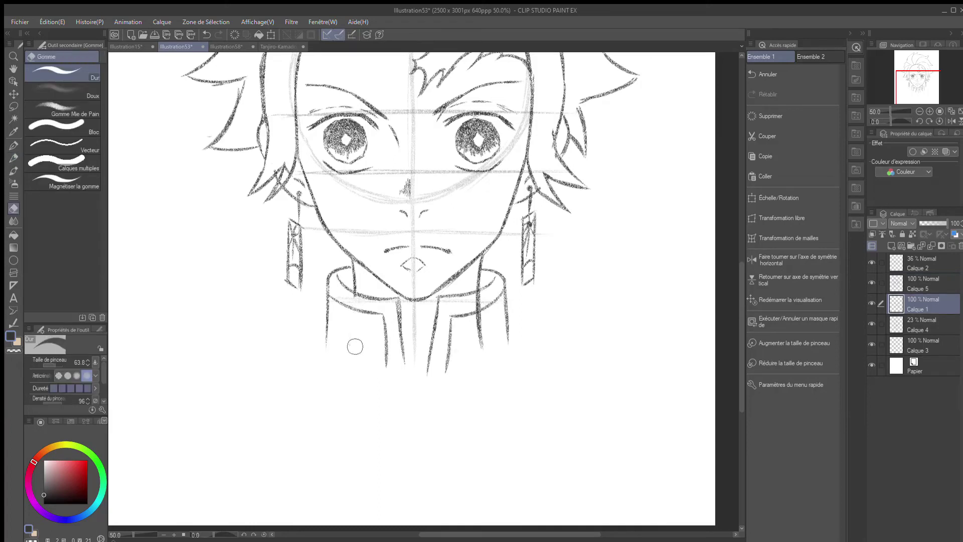
left_click_drag(478, 295, 480, 316)
key("p")
- On layer Calque 5, draw sloping shoulder lines from both collar sides and close the base of the front opening
left_click(923, 283)
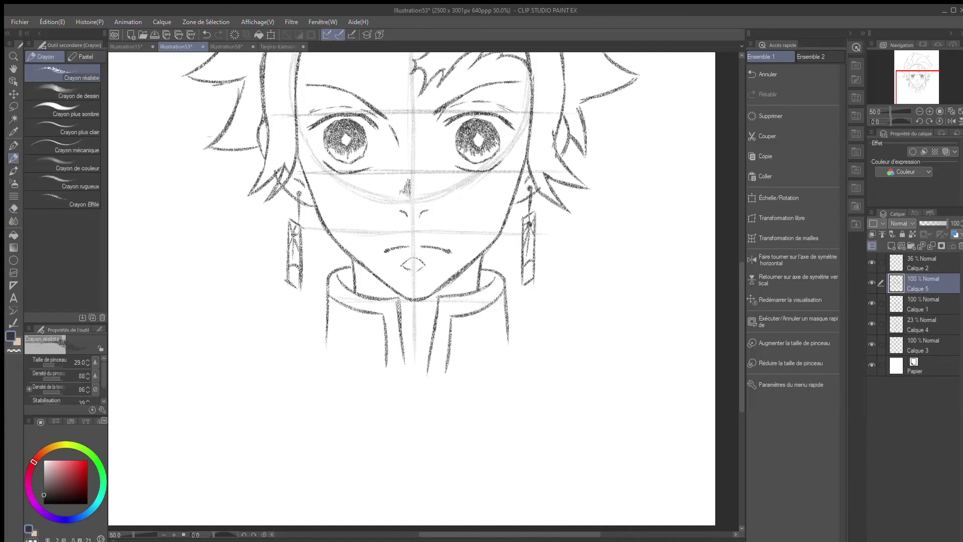
left_click_drag(323, 336, 282, 368)
left_click_drag(510, 336, 567, 356)
mouse_move(401, 337)
left_mouse_down()
mouse_move(407, 380)
mouse_move(403, 355)
mouse_move(432, 347)
mouse_move(427, 381)
left_mouse_up()
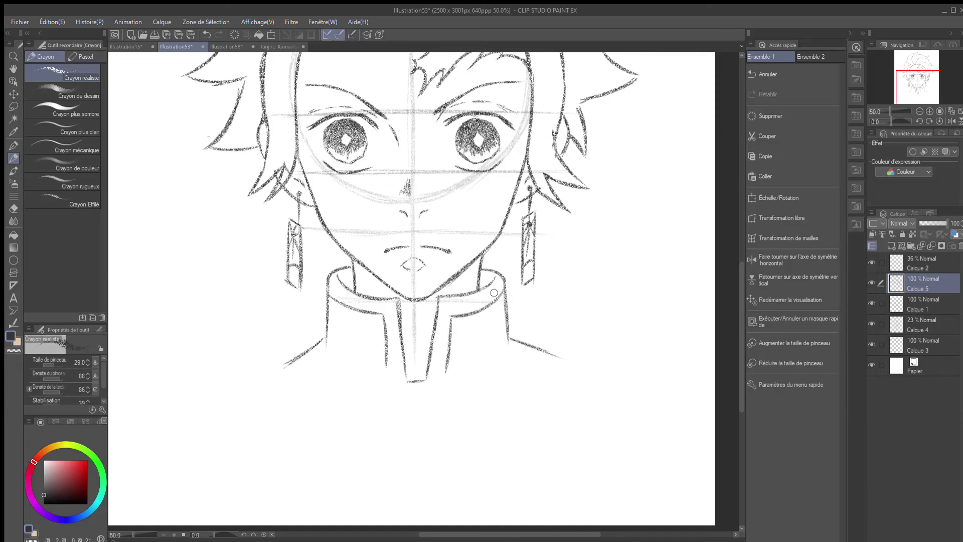
- Add parallel inner trim lines along the rim and front flaps on both sides of the collar
mouse_move(497, 285)
left_mouse_down()
mouse_move(443, 320)
mouse_move(427, 379)
left_mouse_up()
mouse_move(332, 284)
left_mouse_down()
mouse_move(403, 313)
mouse_move(390, 314)
mouse_move(400, 371)
left_mouse_up()
left_click_drag(391, 316, 403, 379)
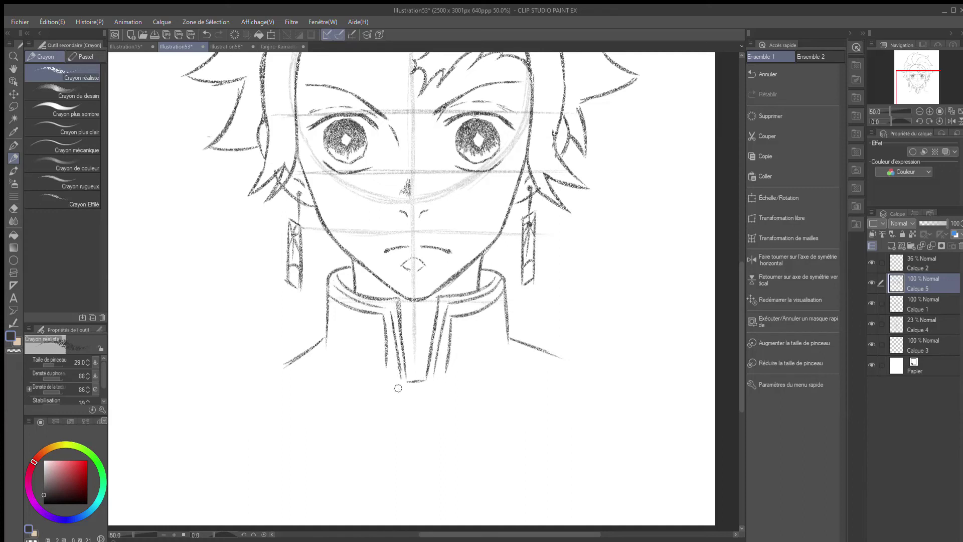
- Hatch shadows on both sides of the neck below the jaw and under the chin inside the collar opening
left_click_drag(360, 276, 375, 295)
left_click_drag(459, 277, 458, 291)
left_click_drag(360, 275, 377, 298)
mouse_move(368, 274)
left_mouse_down()
mouse_move(409, 305)
mouse_move(408, 318)
mouse_move(424, 321)
mouse_move(421, 308)
mouse_move(359, 275)
mouse_move(386, 287)
left_mouse_up()
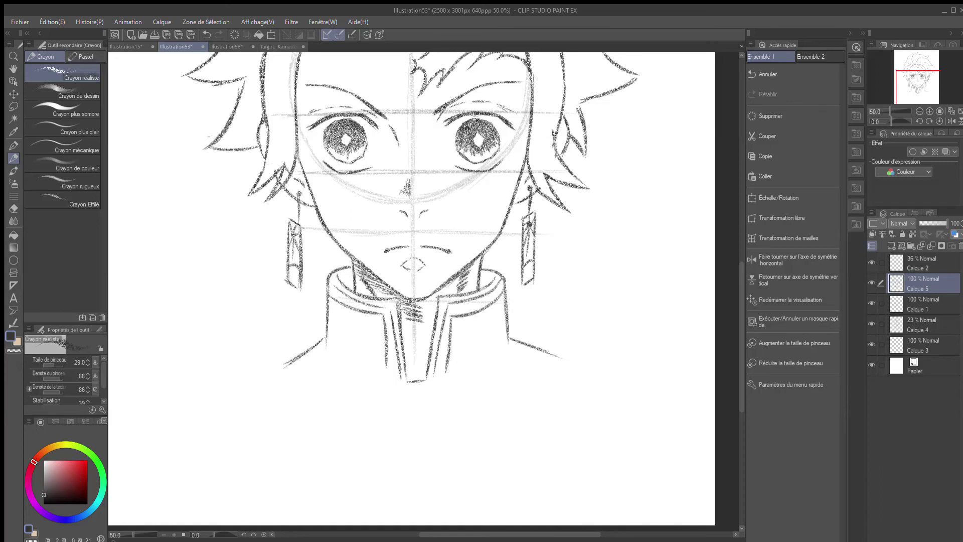
mouse_move(407, 308)
left_mouse_down()
mouse_move(426, 321)
mouse_move(417, 329)
left_mouse_up()
- Hide the guide line layers Calque 4 and Calque 2, keeping Calque 1 displayed
left_click(872, 324)
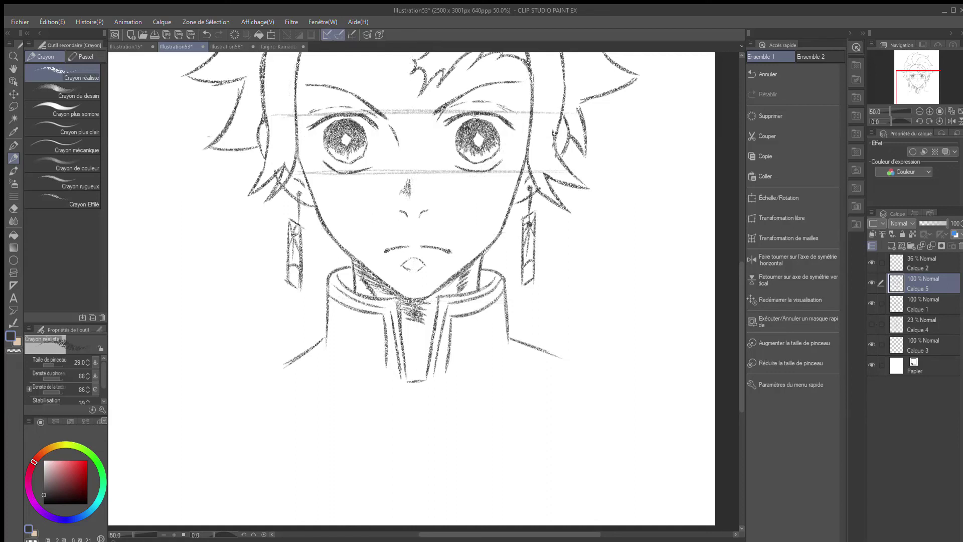
left_click(872, 303)
left_click(872, 303)
left_click(872, 262)
left_click_drag(742, 336, 742, 317)
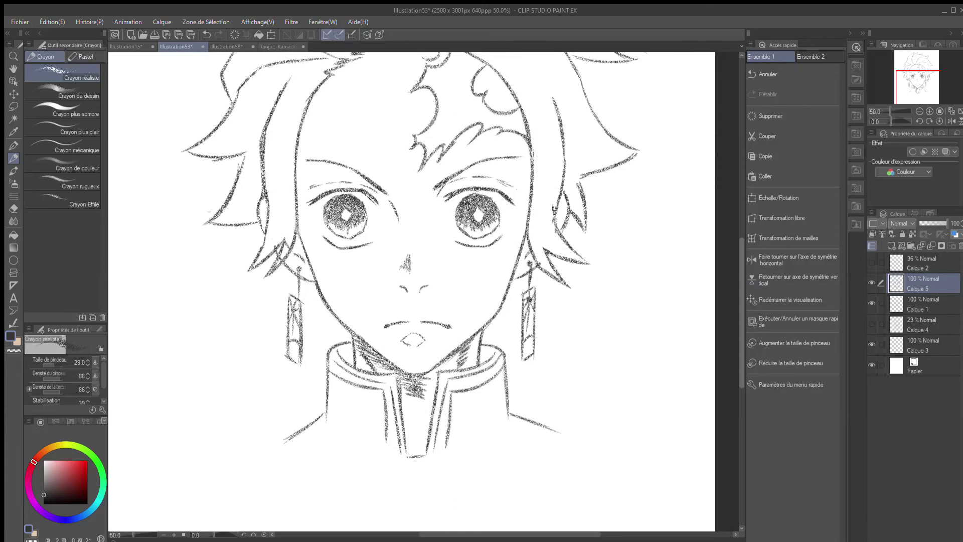
- Ink the eyes, facial features and neck sides over the faded sketch on layer Calque 6 with the Plume G réaliste pen
key("ctrl+minus")
key("space")
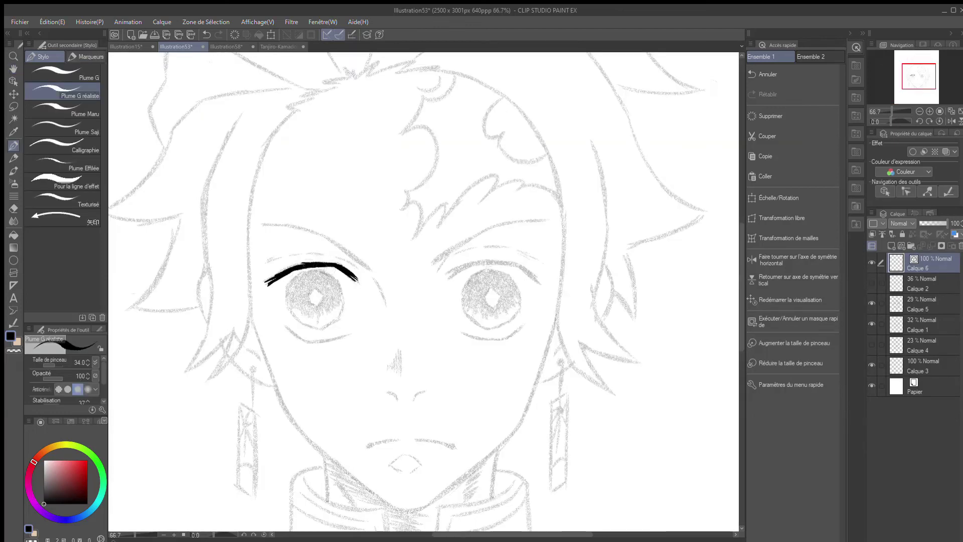
mouse_move(448, 279)
left_mouse_down()
mouse_move(527, 266)
mouse_move(537, 283)
mouse_move(454, 272)
mouse_move(526, 264)
mouse_move(537, 282)
left_mouse_up()
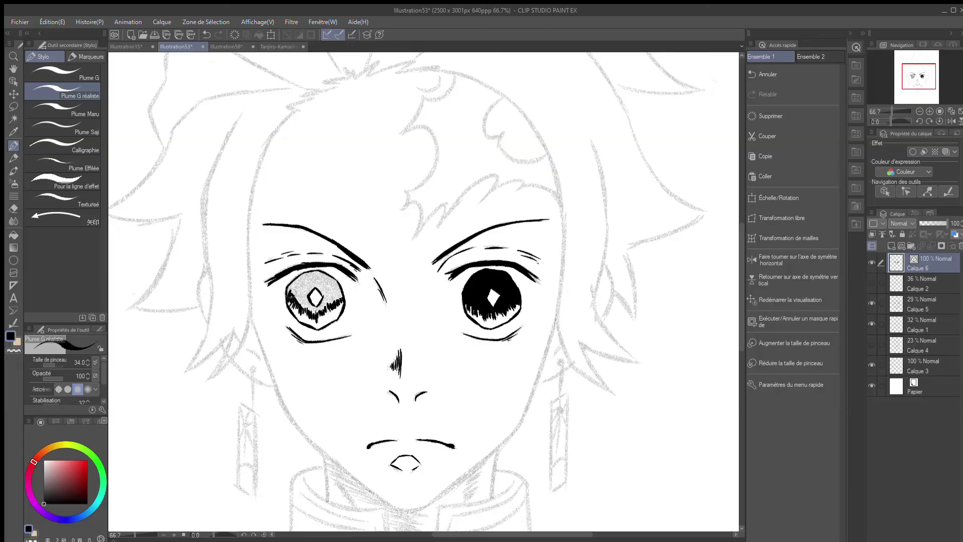
mouse_move(294, 291)
left_mouse_down()
mouse_move(305, 311)
mouse_move(328, 313)
mouse_move(341, 298)
mouse_move(328, 287)
mouse_move(329, 297)
left_mouse_up()
mouse_move(293, 290)
left_mouse_down()
mouse_move(300, 302)
mouse_move(301, 276)
left_mouse_up()
mouse_move(300, 273)
left_mouse_down()
mouse_move(310, 282)
mouse_move(323, 275)
mouse_move(345, 293)
left_mouse_up()
left_click_drag(324, 406, 327, 451)
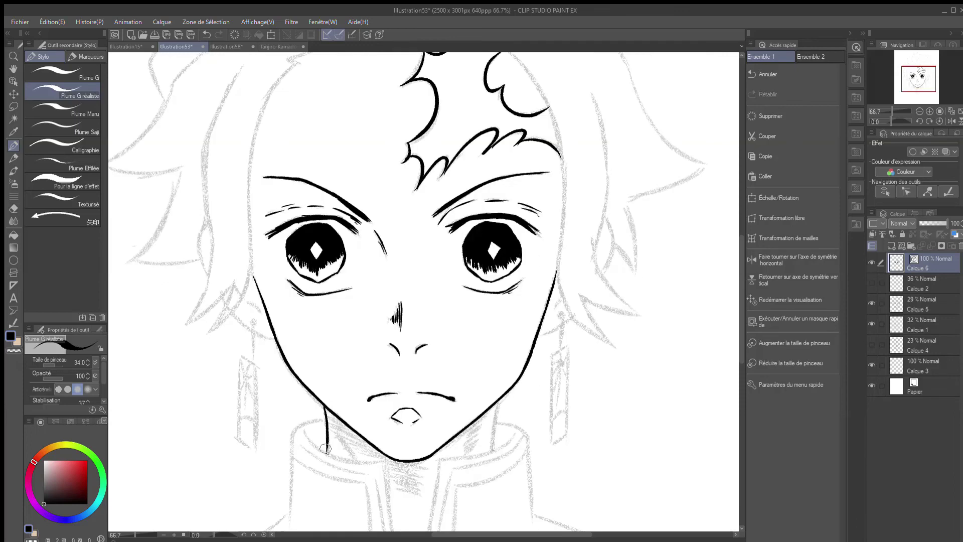
left_click_drag(496, 401, 492, 452)
- Ink the collar's upper edge and front opening lines over the sketch, undoing and redrawing unsatisfactory strokes
left_click_drag(540, 421, 542, 340)
mouse_move(306, 353)
left_mouse_down()
mouse_move(383, 381)
mouse_move(401, 490)
left_mouse_up()
key("ctrl+z")
mouse_move(514, 352)
left_mouse_down()
mouse_move(442, 378)
mouse_move(417, 486)
left_mouse_up()
key("ctrl+z")
left_click_drag(442, 379, 425, 488)
- Ink the outer sides of the raised collar and both shoulder lines
left_click_drag(498, 342, 537, 442)
key("ctrl+z")
left_click_drag(499, 341, 537, 436)
left_click_drag(328, 335, 290, 451)
left_click_drag(289, 435, 231, 471)
left_click_drag(537, 436, 607, 461)
- Ink the trim lines along the collar's rim and front flaps on both sides
mouse_move(295, 378)
left_mouse_down()
mouse_move(372, 402)
mouse_move(376, 486)
left_mouse_up()
left_click_drag(455, 403, 531, 366)
key("ctrl+z")
mouse_move(528, 368)
left_mouse_down()
mouse_move(455, 401)
mouse_move(449, 483)
left_mouse_up()
key("ctrl+z")
left_click_drag(457, 405, 451, 484)
left_click_drag(296, 370, 308, 378)
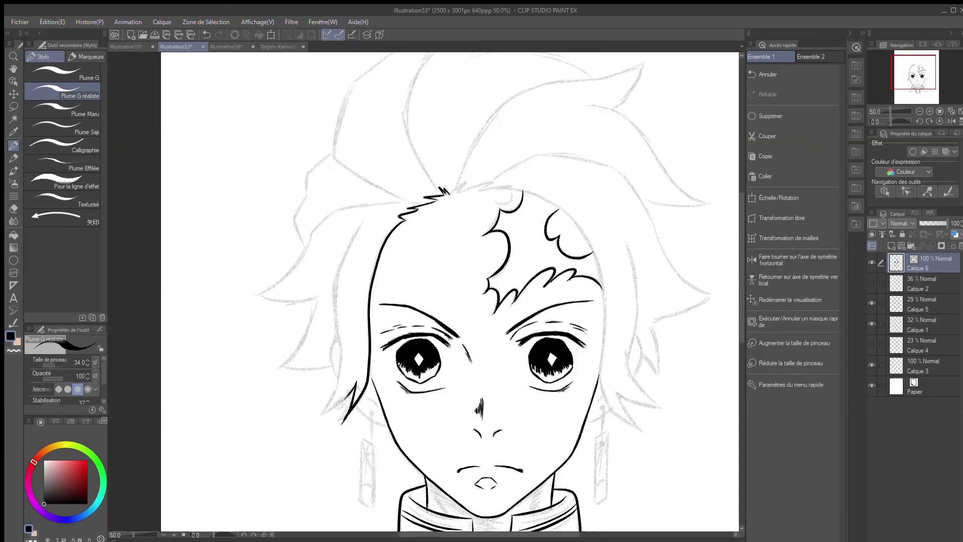
- Ink the left ear and the left side of the hair outline, including its lower lock tips
left_click_drag(350, 393, 320, 418)
mouse_move(334, 309)
left_mouse_down()
mouse_move(339, 345)
mouse_move(320, 418)
mouse_move(280, 366)
mouse_move(332, 369)
mouse_move(365, 415)
mouse_move(387, 423)
left_mouse_up()
mouse_move(310, 235)
left_mouse_down()
mouse_move(261, 293)
mouse_move(319, 301)
left_mouse_up()
mouse_move(334, 153)
left_mouse_down()
mouse_move(301, 200)
mouse_move(306, 250)
left_mouse_up()
- Ink the hair outline across the top spikes and down the pointed locks on the right side
left_click_drag(742, 261, 743, 218)
mouse_move(333, 287)
left_mouse_down()
mouse_move(427, 163)
mouse_move(353, 217)
mouse_move(443, 146)
left_mouse_up()
key("ctrl+z")
mouse_move(442, 146)
left_mouse_down()
mouse_move(428, 186)
mouse_move(486, 147)
mouse_move(474, 190)
mouse_move(592, 211)
mouse_move(633, 202)
mouse_move(613, 245)
mouse_move(712, 339)
left_mouse_up()
left_click_drag(641, 335, 710, 341)
mouse_move(634, 322)
left_mouse_down()
mouse_move(709, 431)
mouse_move(693, 440)
left_mouse_up()
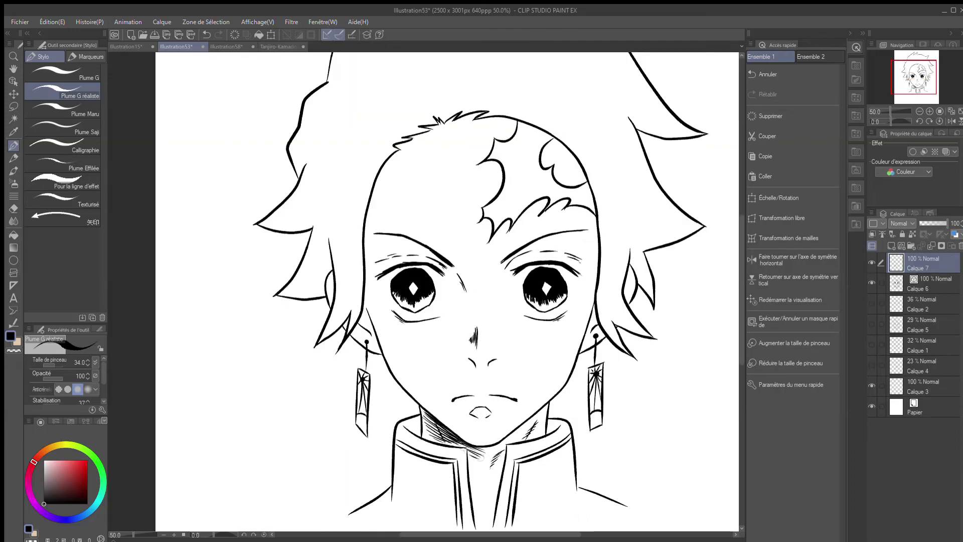
- Draw thin white strand lines over the black hair, curving up from the hairline and down along both side locks
scroll(481, 451, "down", 1)
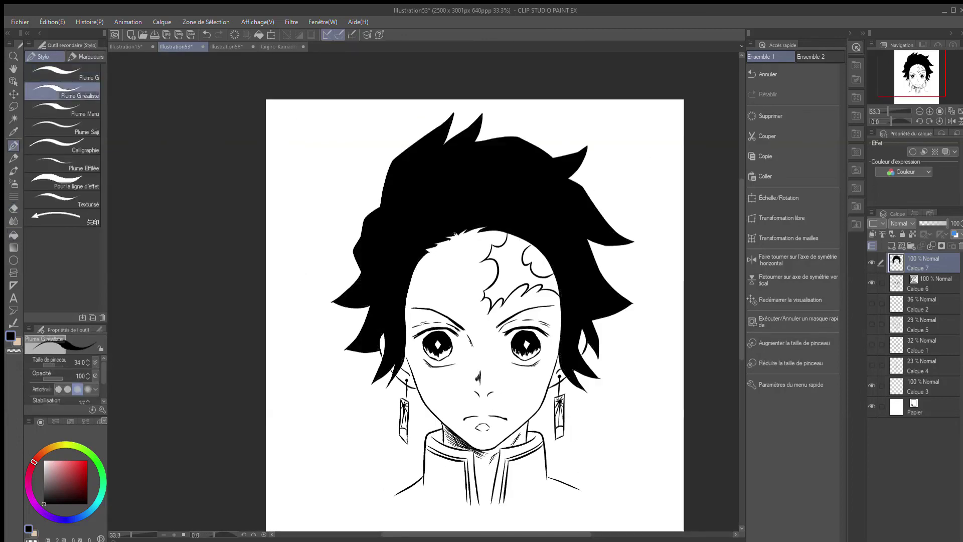
key("x")
mouse_move(440, 230)
left_mouse_down()
mouse_move(424, 176)
mouse_move(496, 159)
left_mouse_up()
left_click_drag(477, 219, 545, 197)
left_click_drag(389, 270, 383, 332)
key("ctrl+z")
left_click_drag(394, 251, 385, 334)
left_click_drag(569, 254, 584, 312)
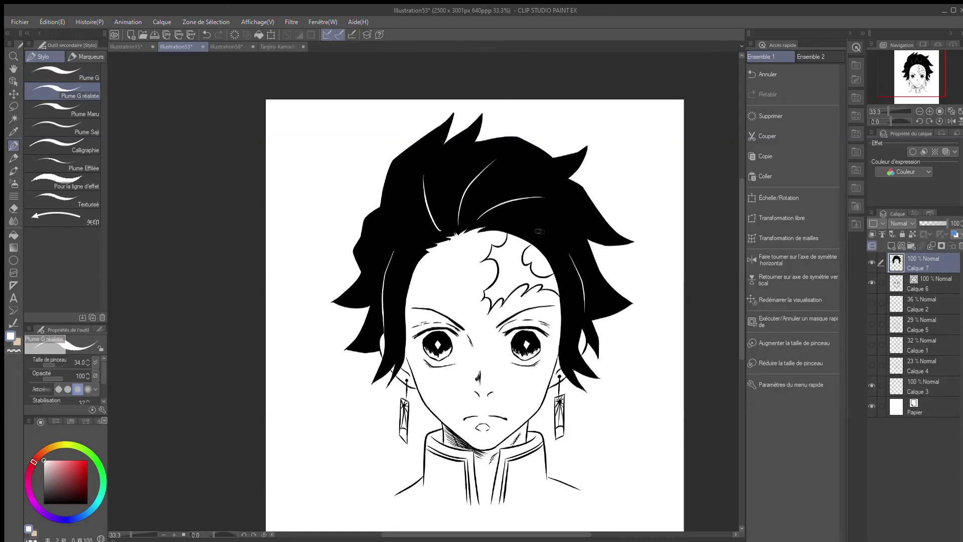